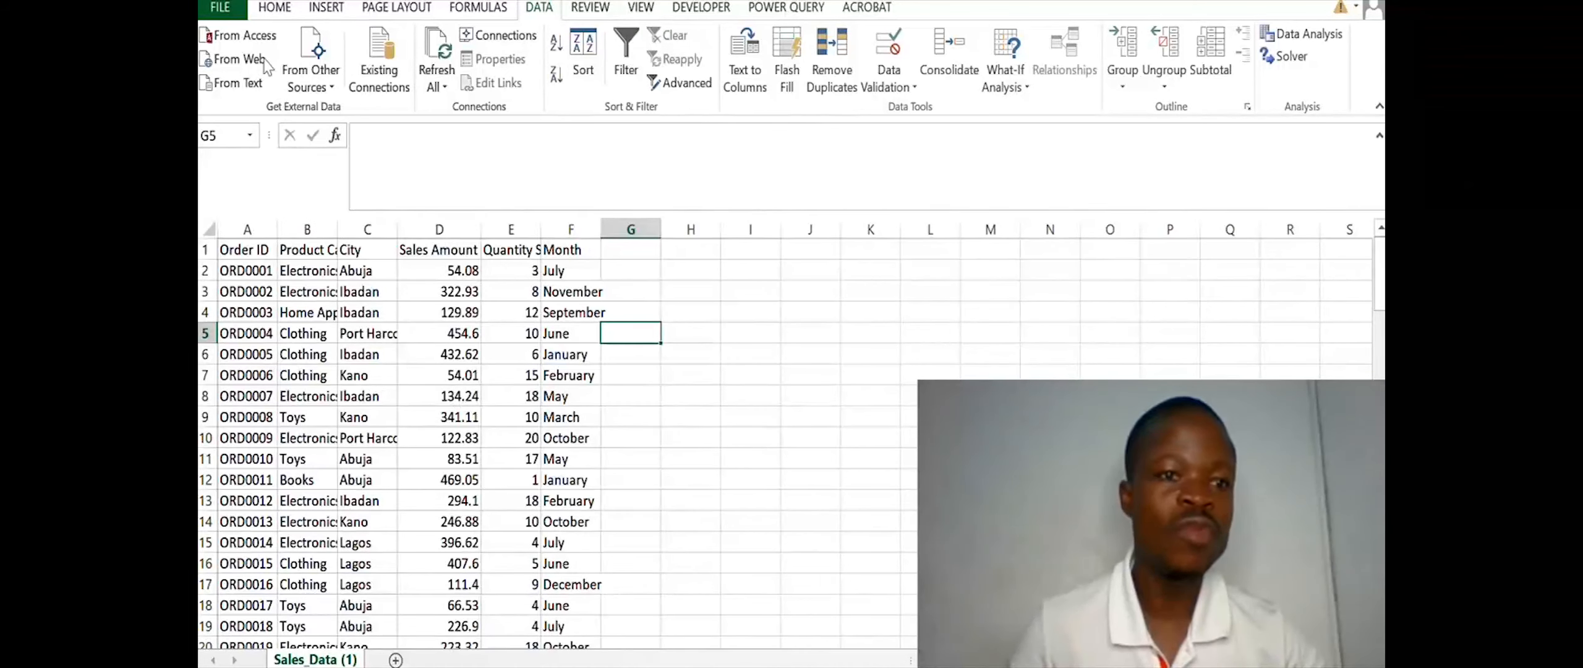
# - Apply green gradient-fill data bars to the sales amounts in D2:D101
pyautogui.click(272, 10)
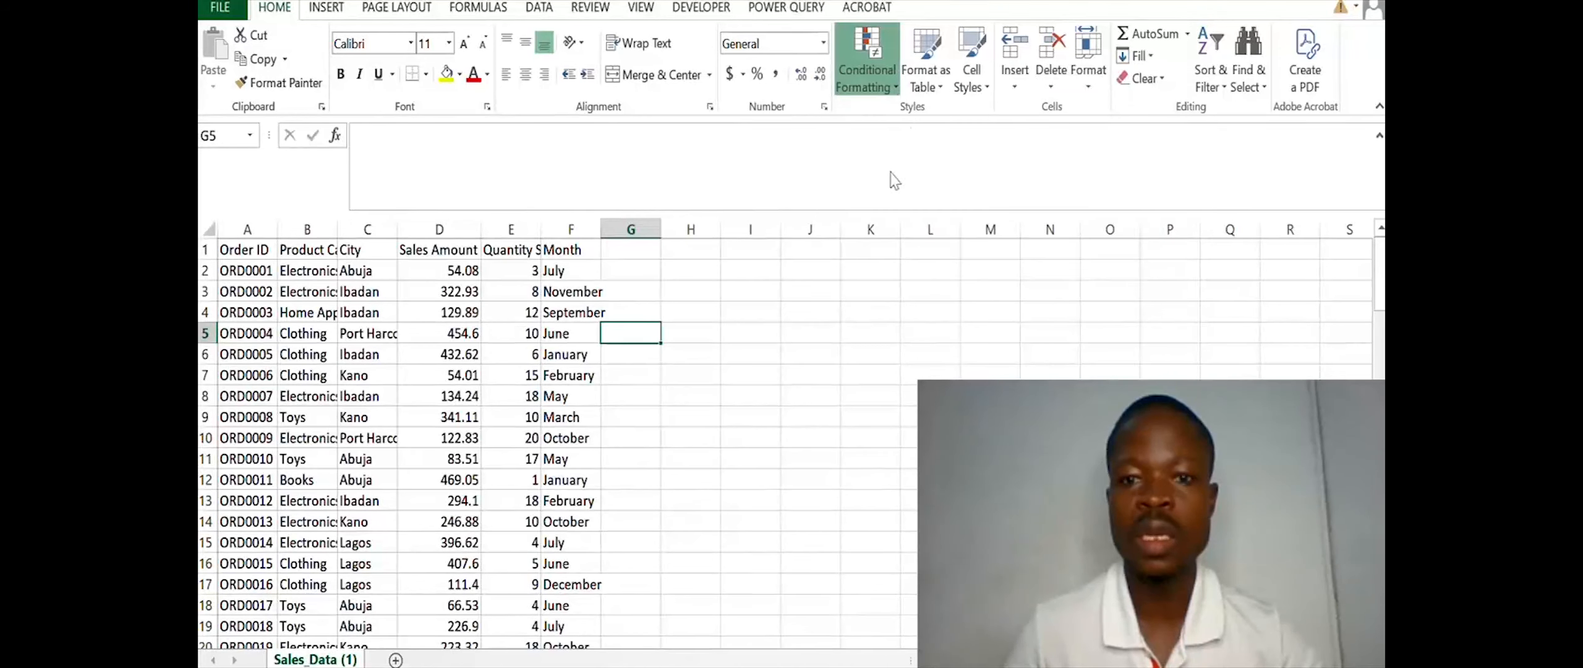
pyautogui.click(889, 92)
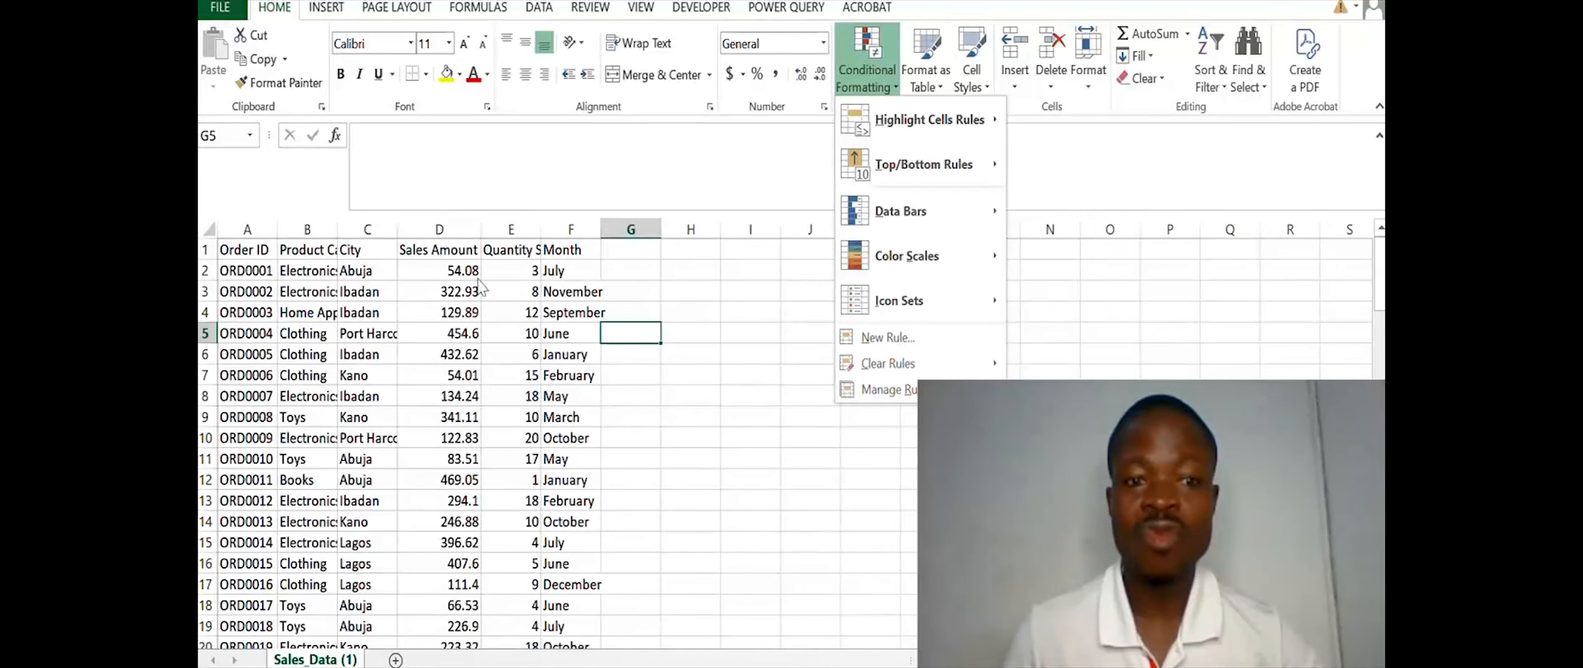
pyautogui.click(454, 272)
pyautogui.click(454, 271)
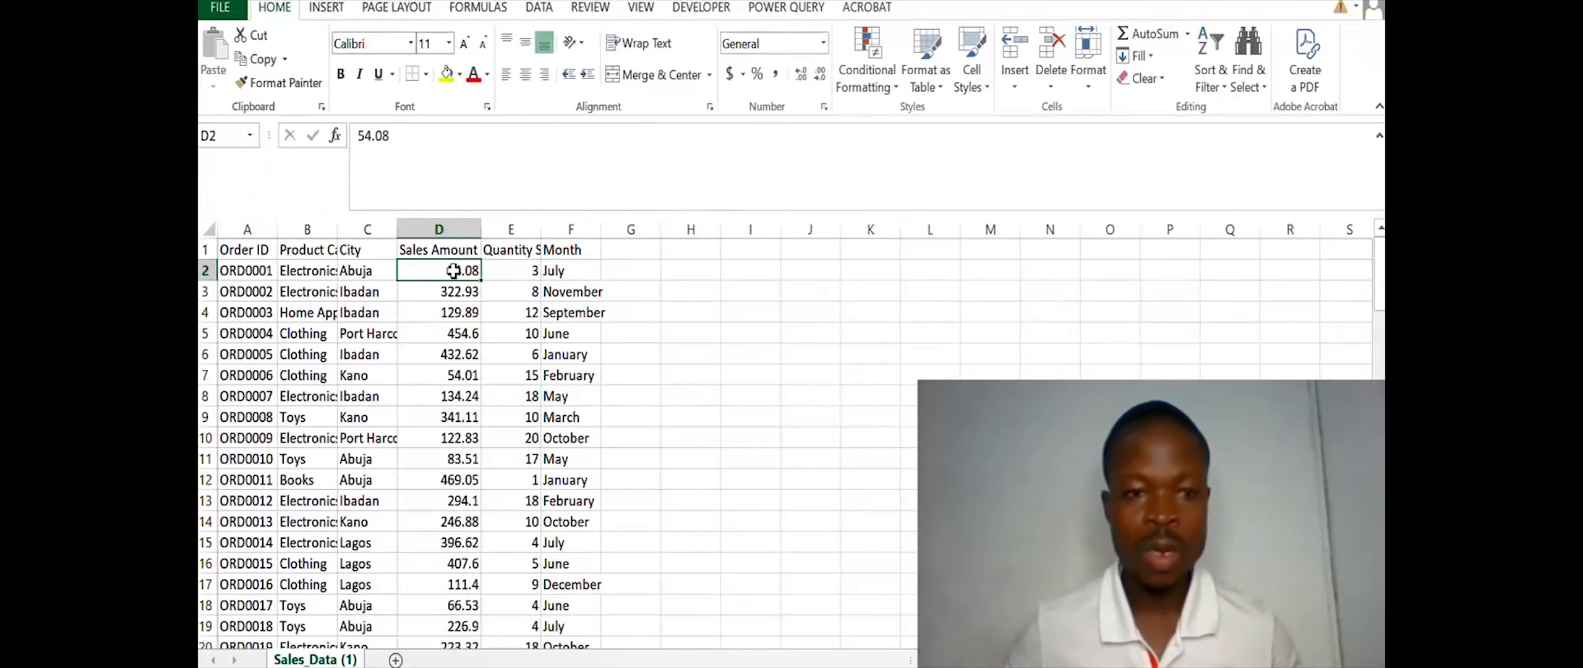
pyautogui.hotkey('ctrl', 'shift', 'Down')
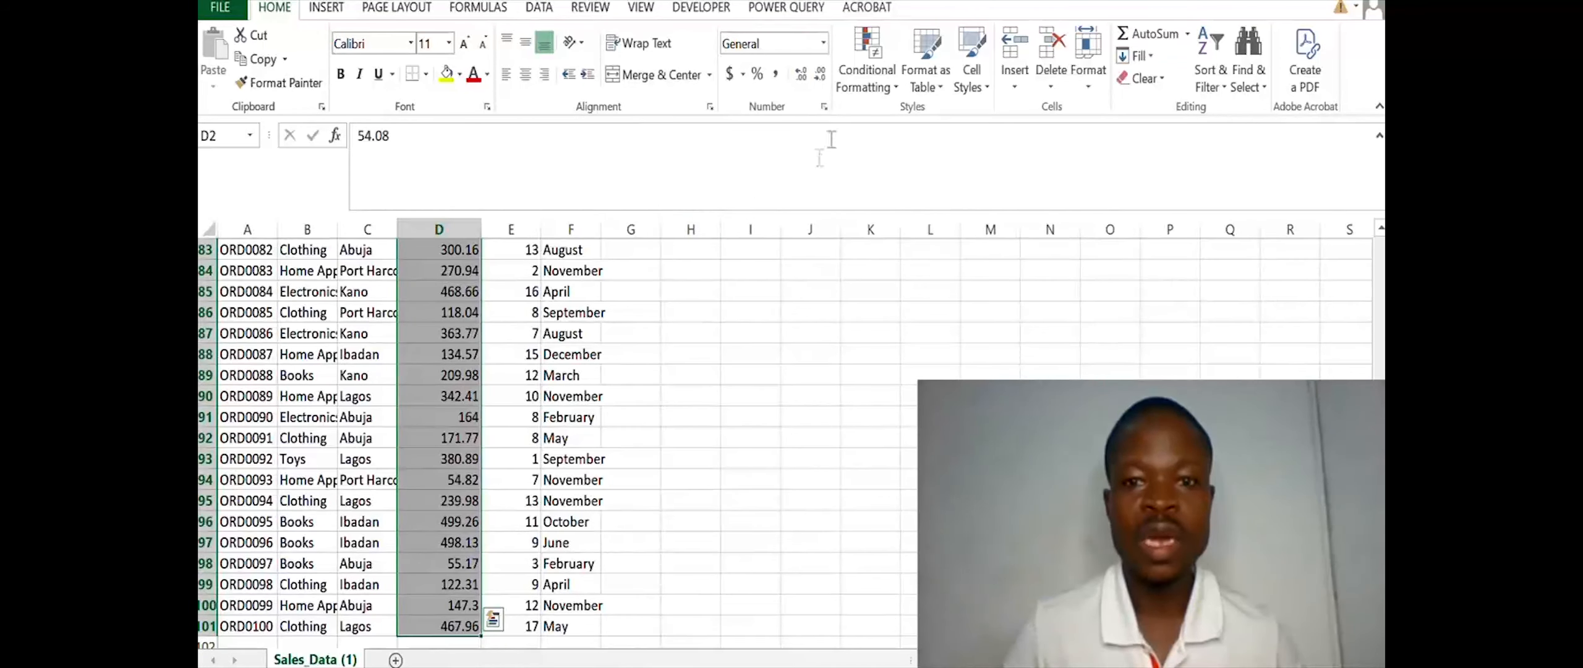
pyautogui.click(867, 77)
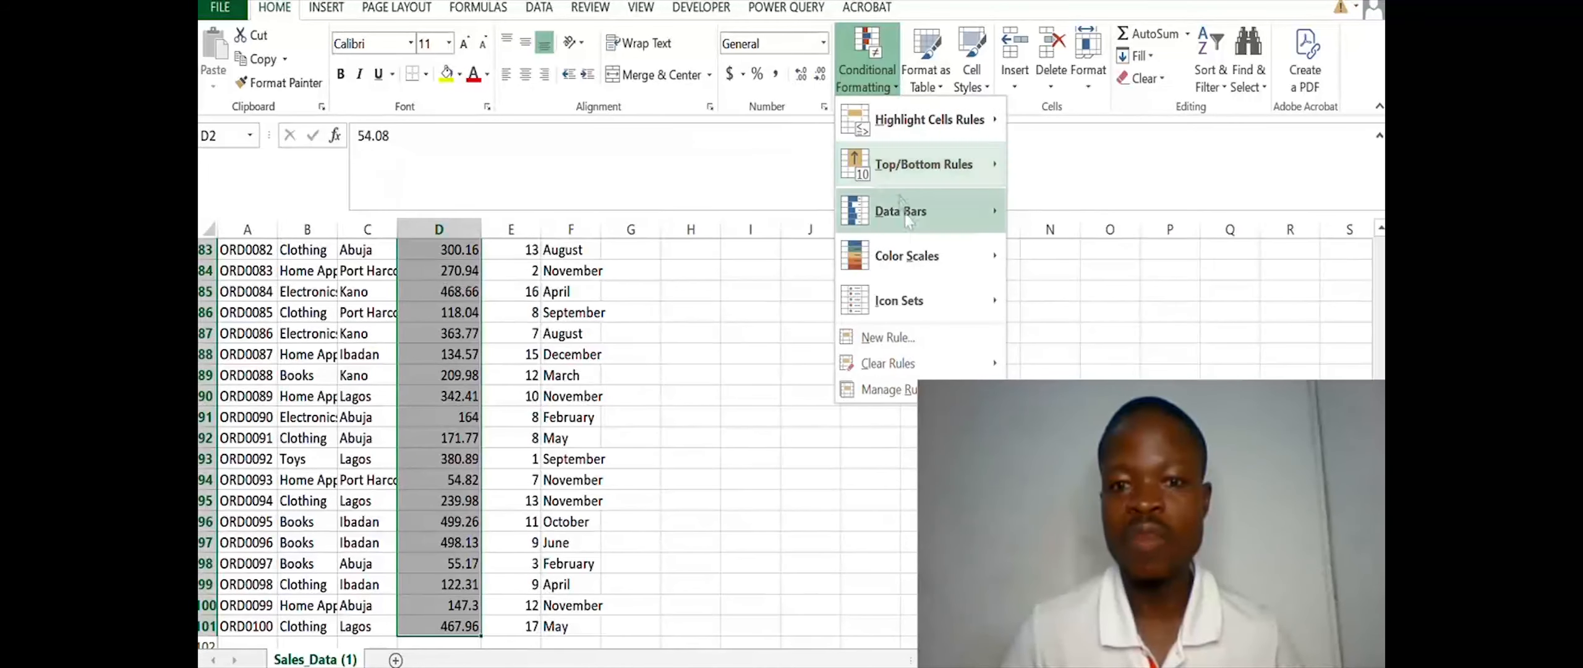
pyautogui.moveTo(951, 212)
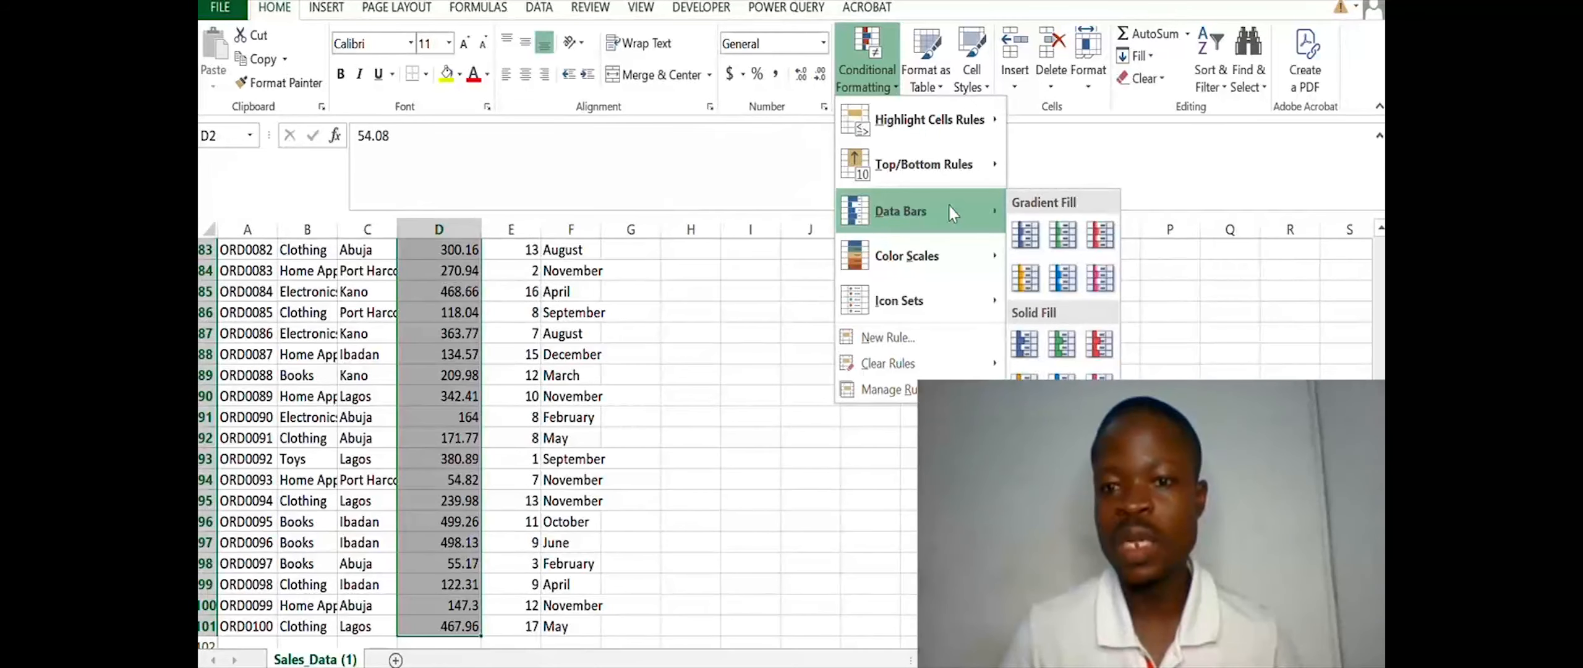
pyautogui.moveTo(949, 263)
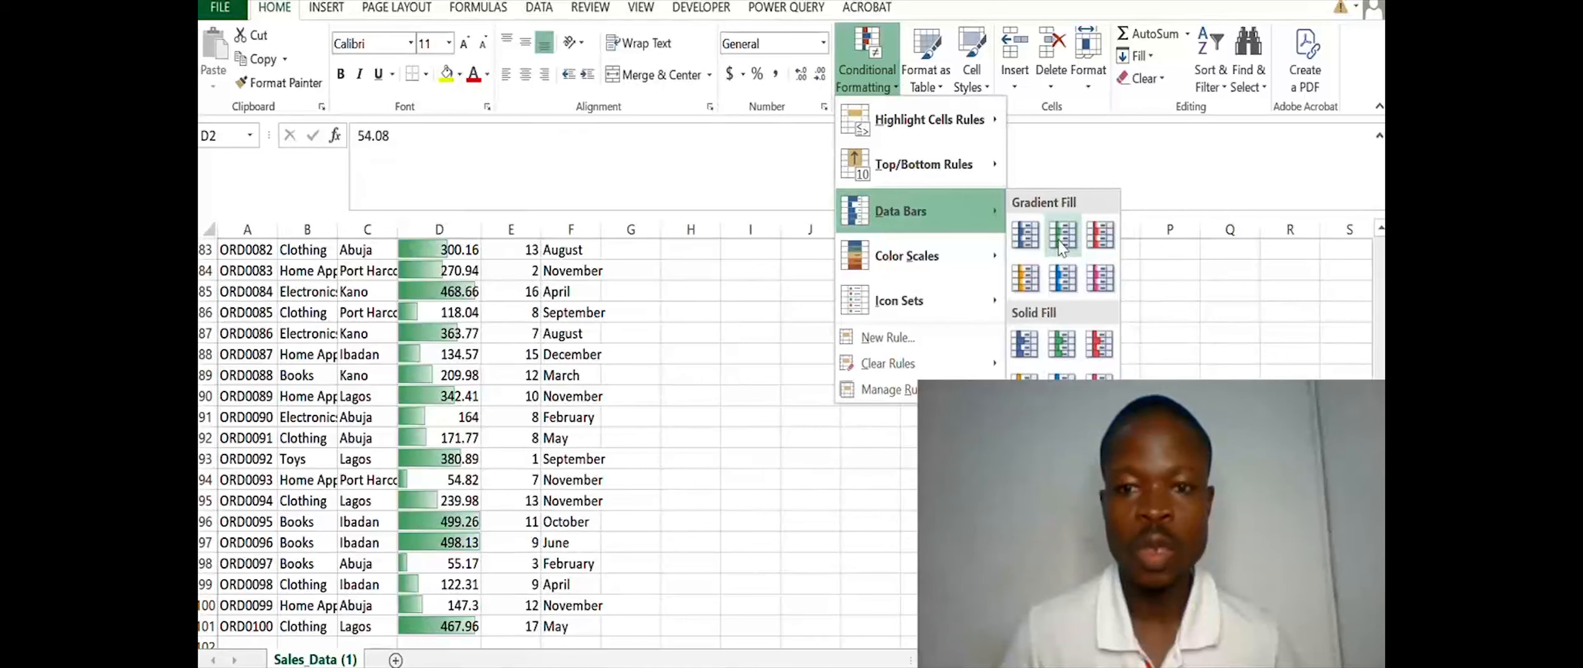
pyautogui.click(1062, 245)
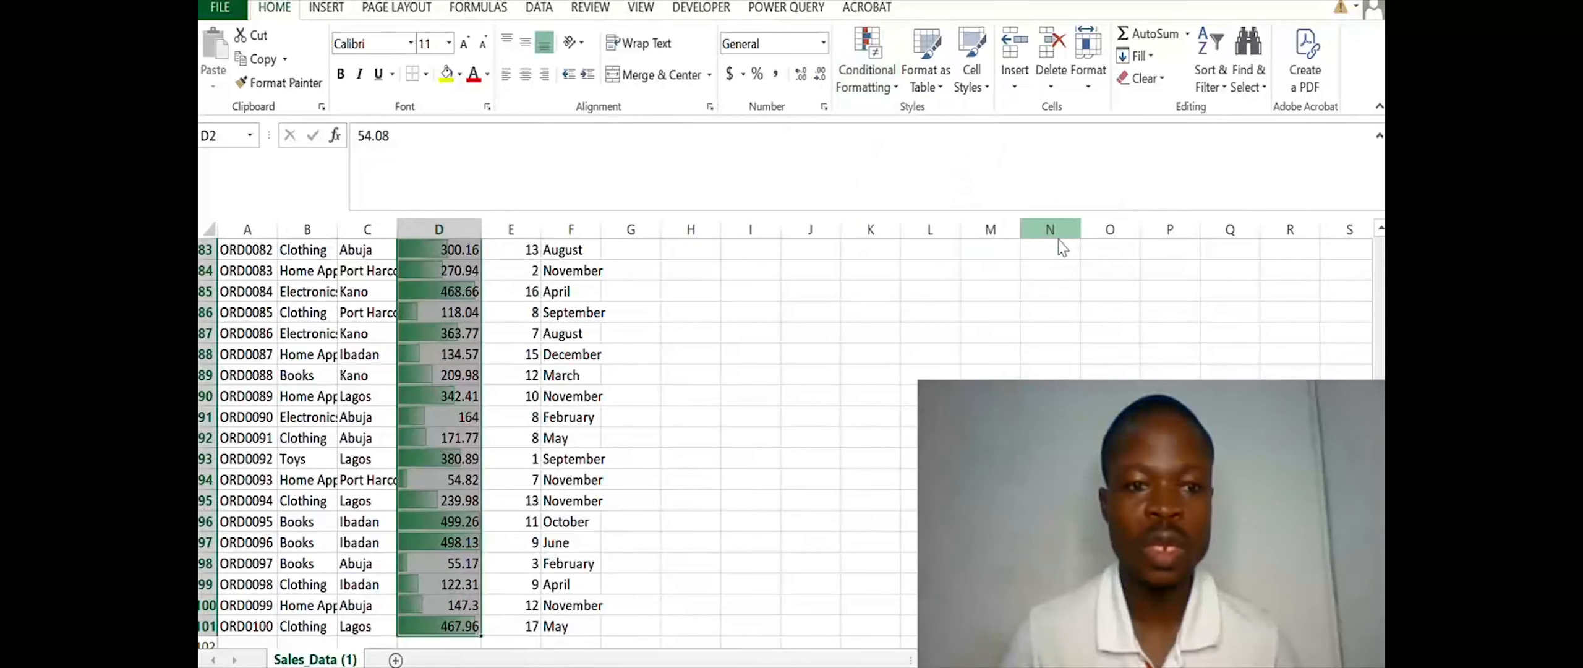
pyautogui.click(432, 324)
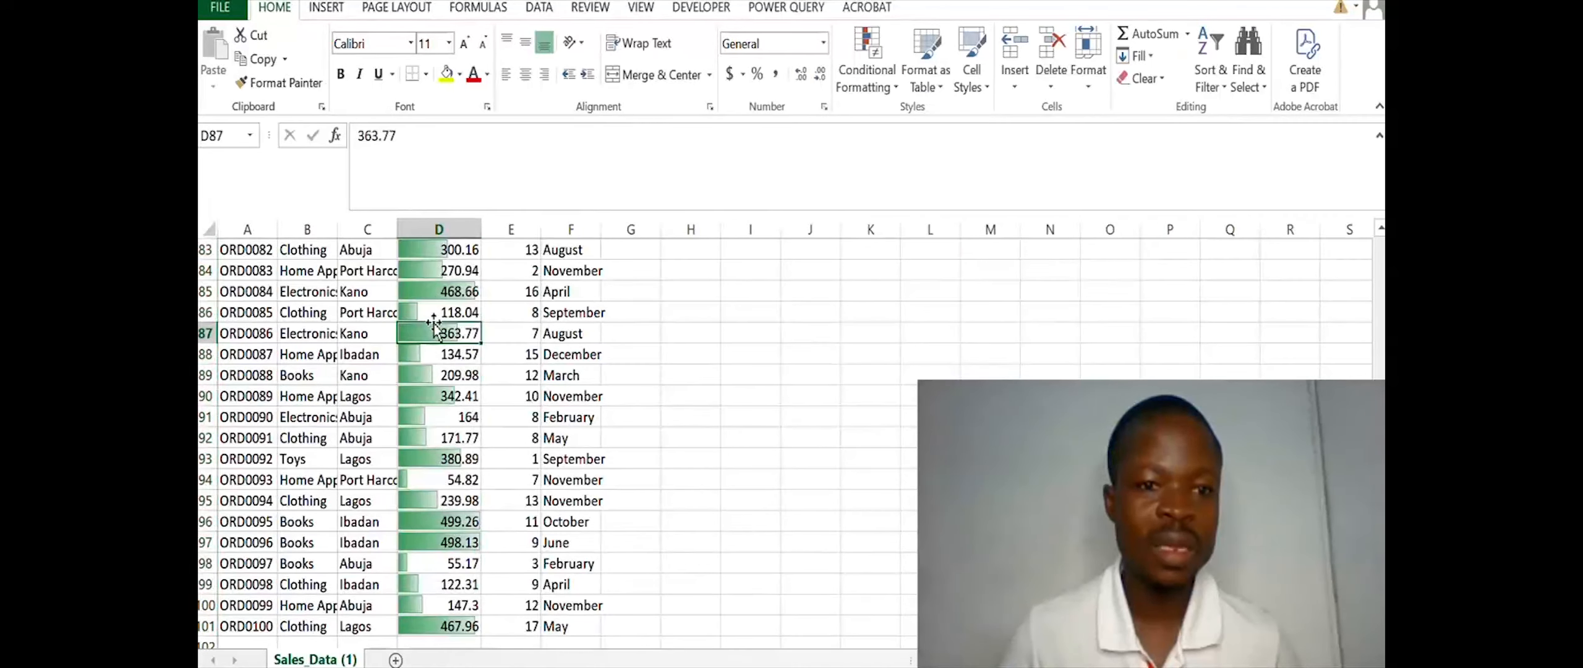
pyautogui.scroll(12, 434, 326)
pyautogui.scroll(10, 434, 326)
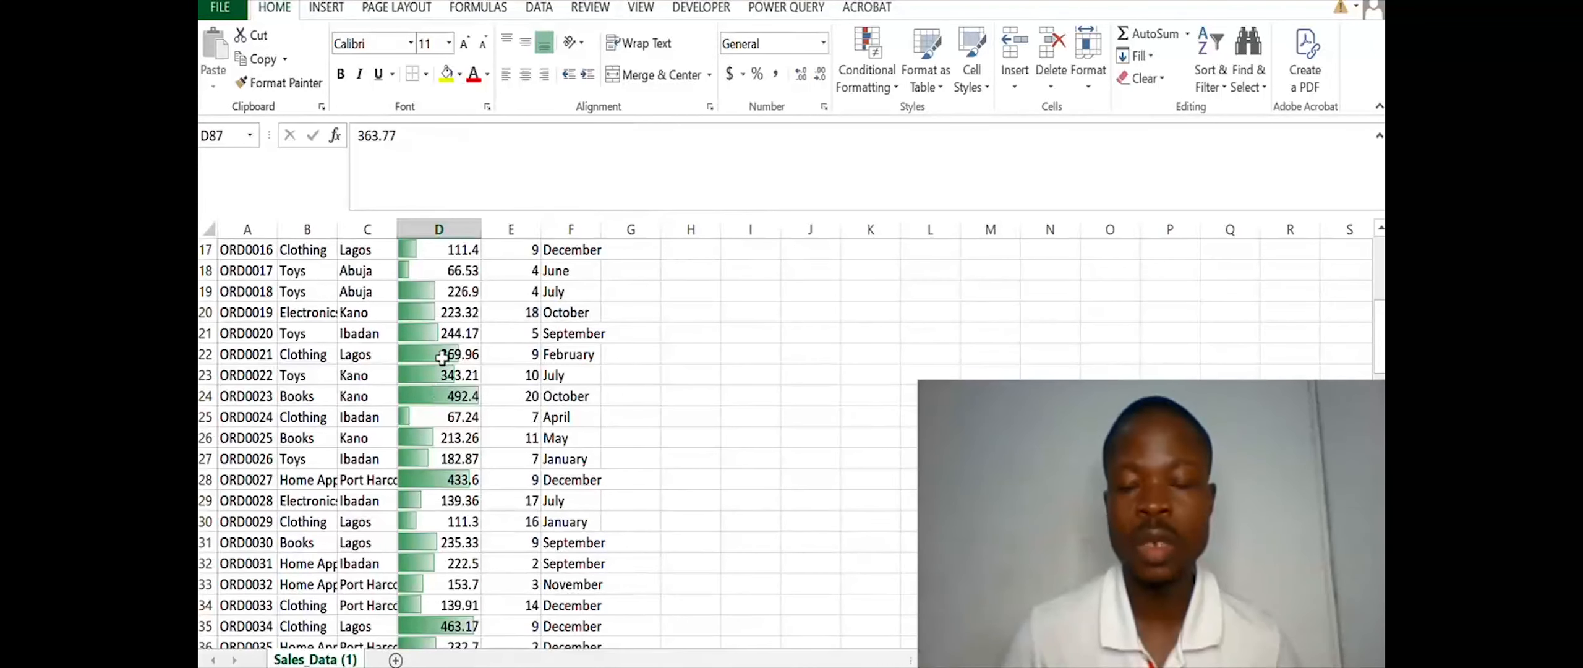
pyautogui.scroll(5, 441, 274)
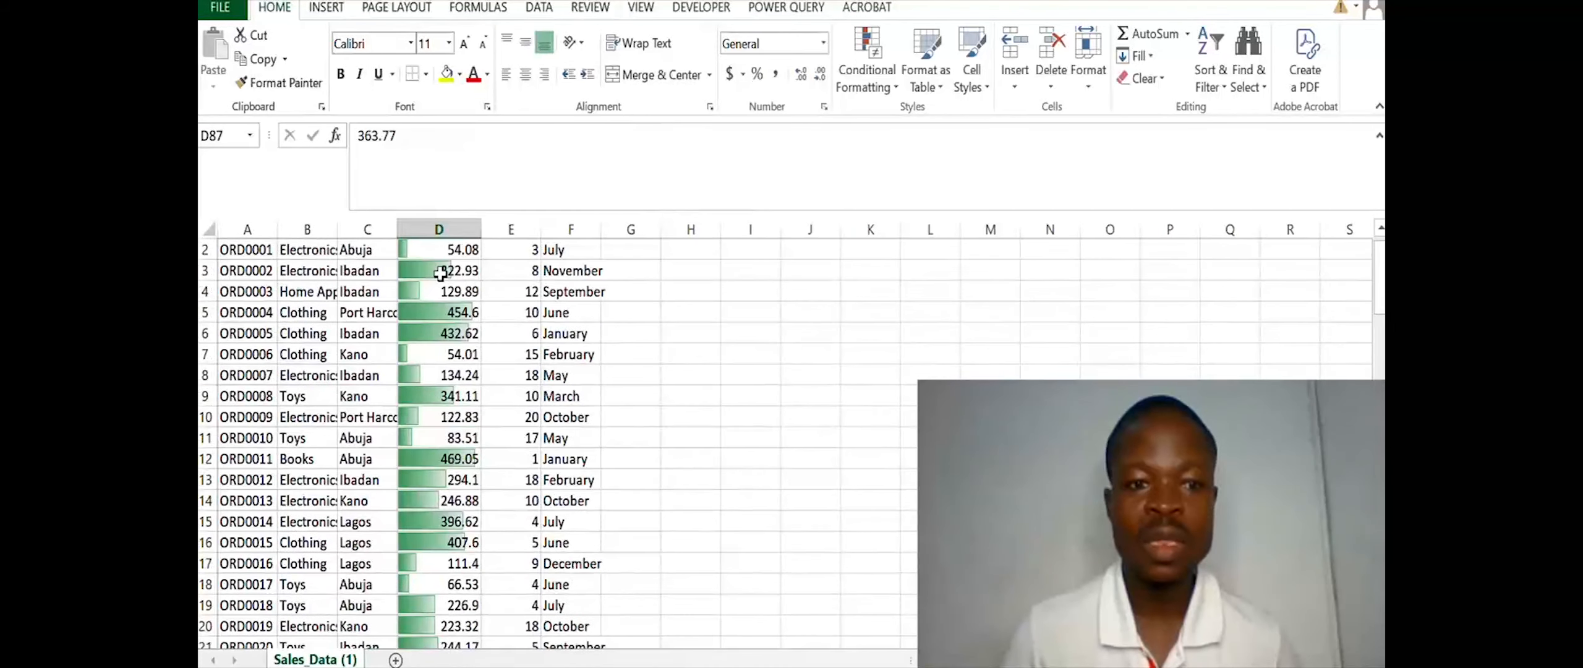
pyautogui.scroll(1, 440, 275)
pyautogui.click(440, 273)
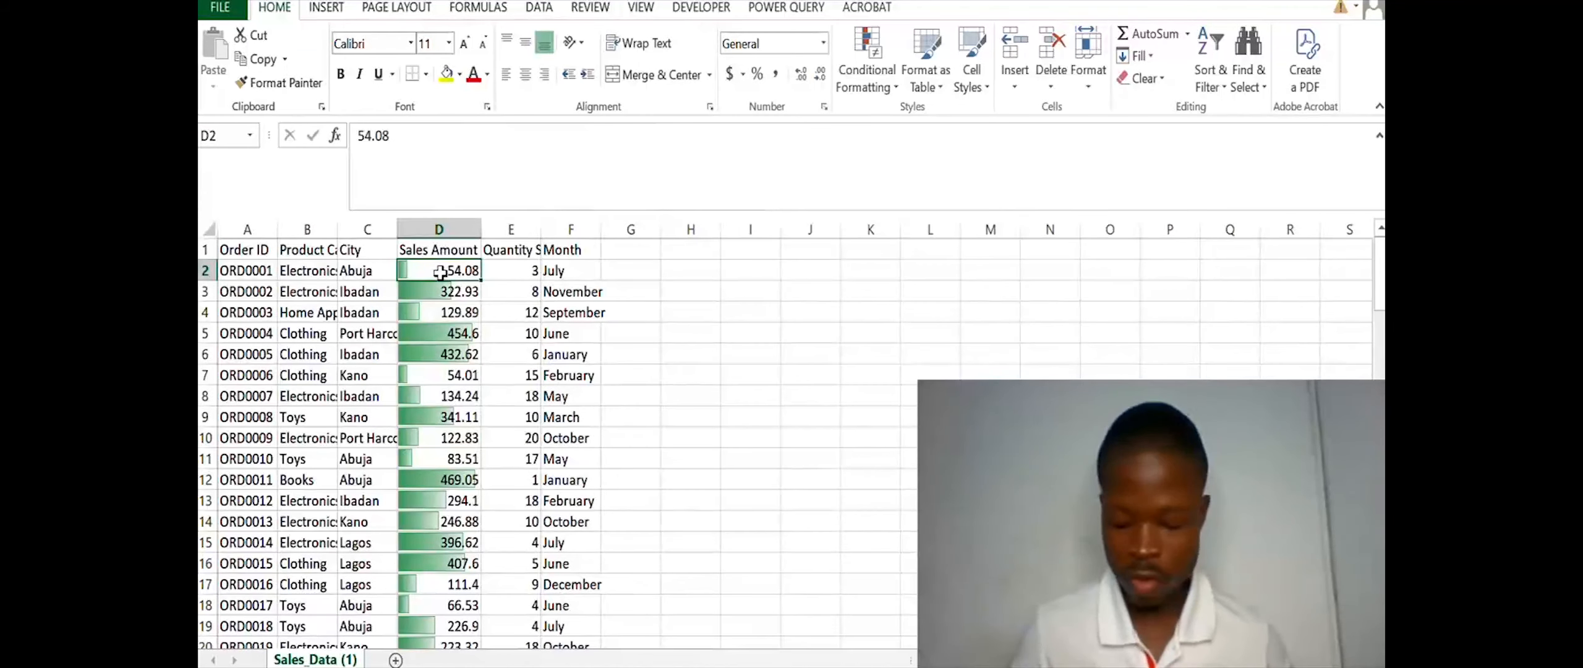
pyautogui.hotkey('ctrl', 'shift', 'Down')
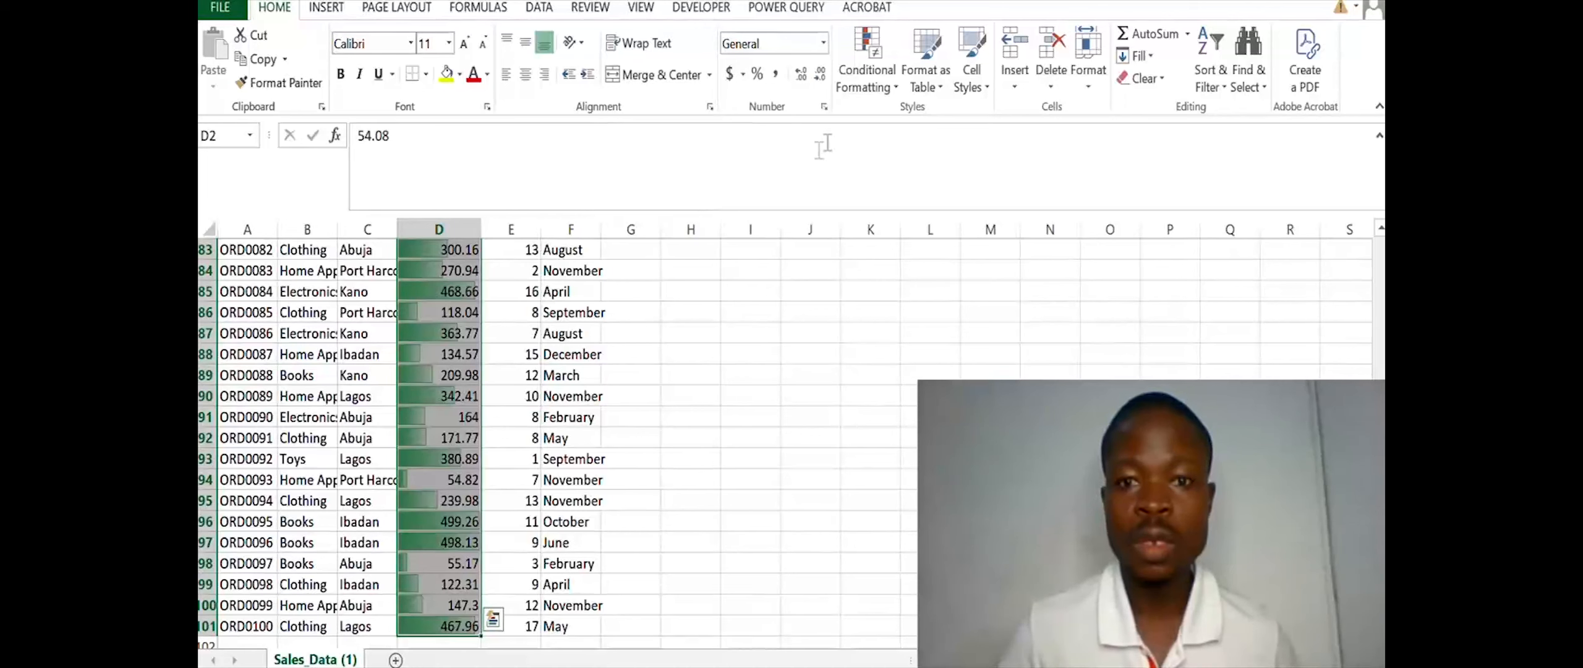
pyautogui.click(867, 77)
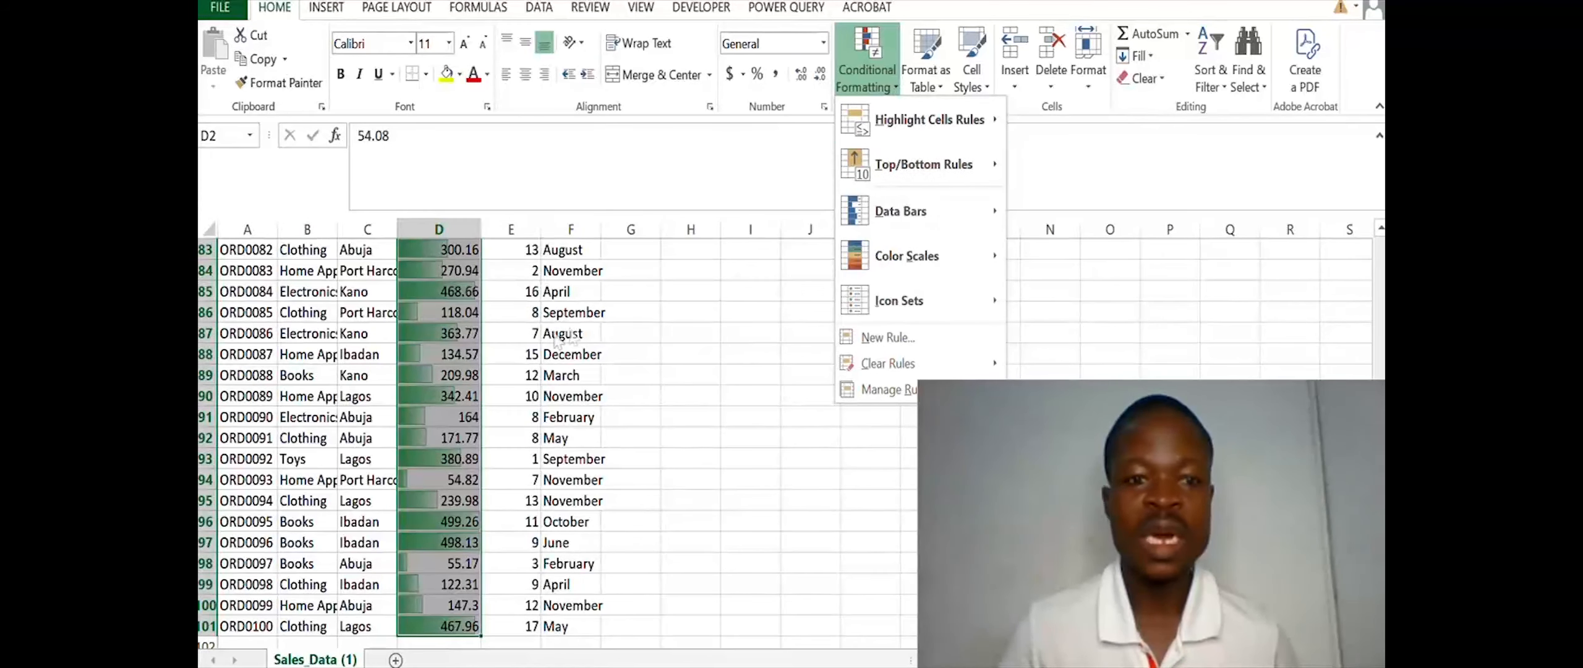
pyautogui.click(512, 346)
pyautogui.click(445, 315)
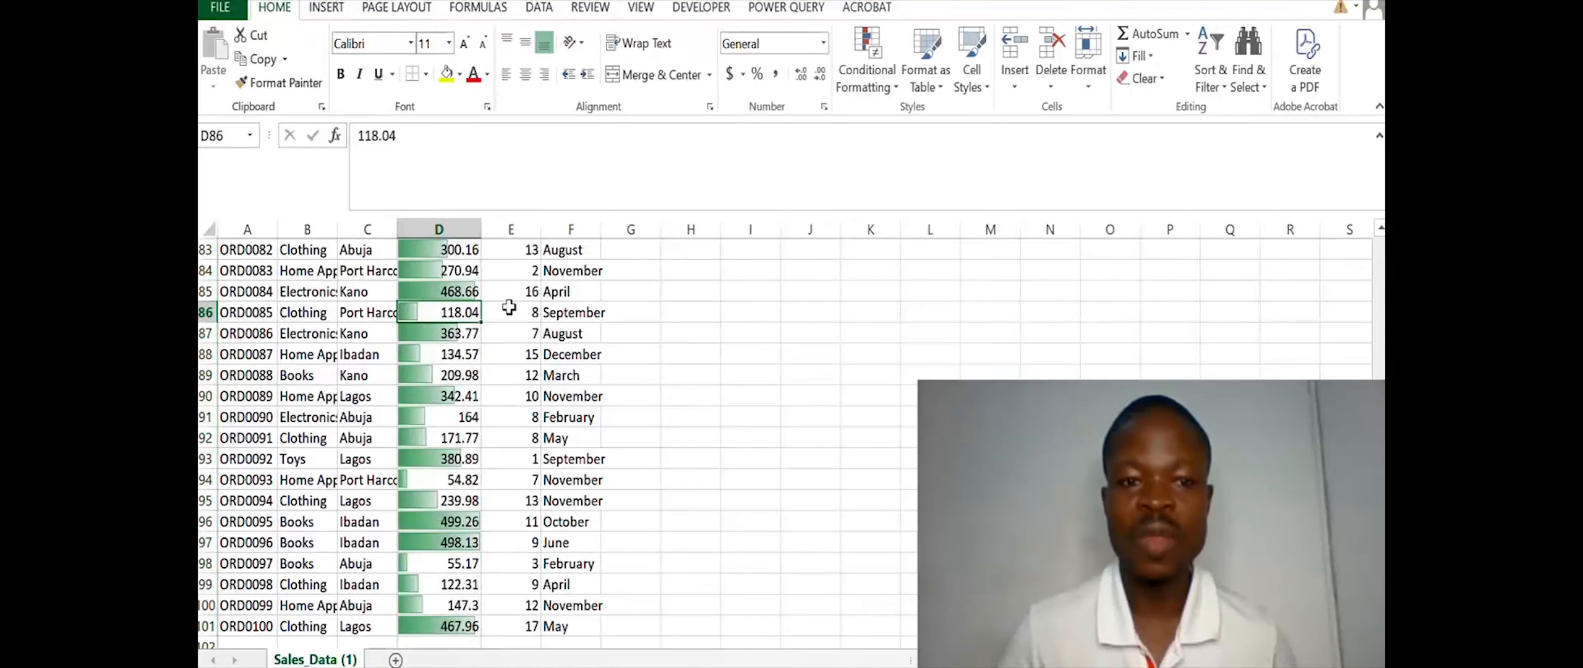
# - Add a Text That Contains rule to the Month column that highlights January cells with a blue fill
pyautogui.scroll(13, 508, 307)
pyautogui.scroll(14, 510, 306)
pyautogui.click(571, 230)
pyautogui.click(867, 77)
pyautogui.moveTo(912, 119)
pyautogui.click(1125, 272)
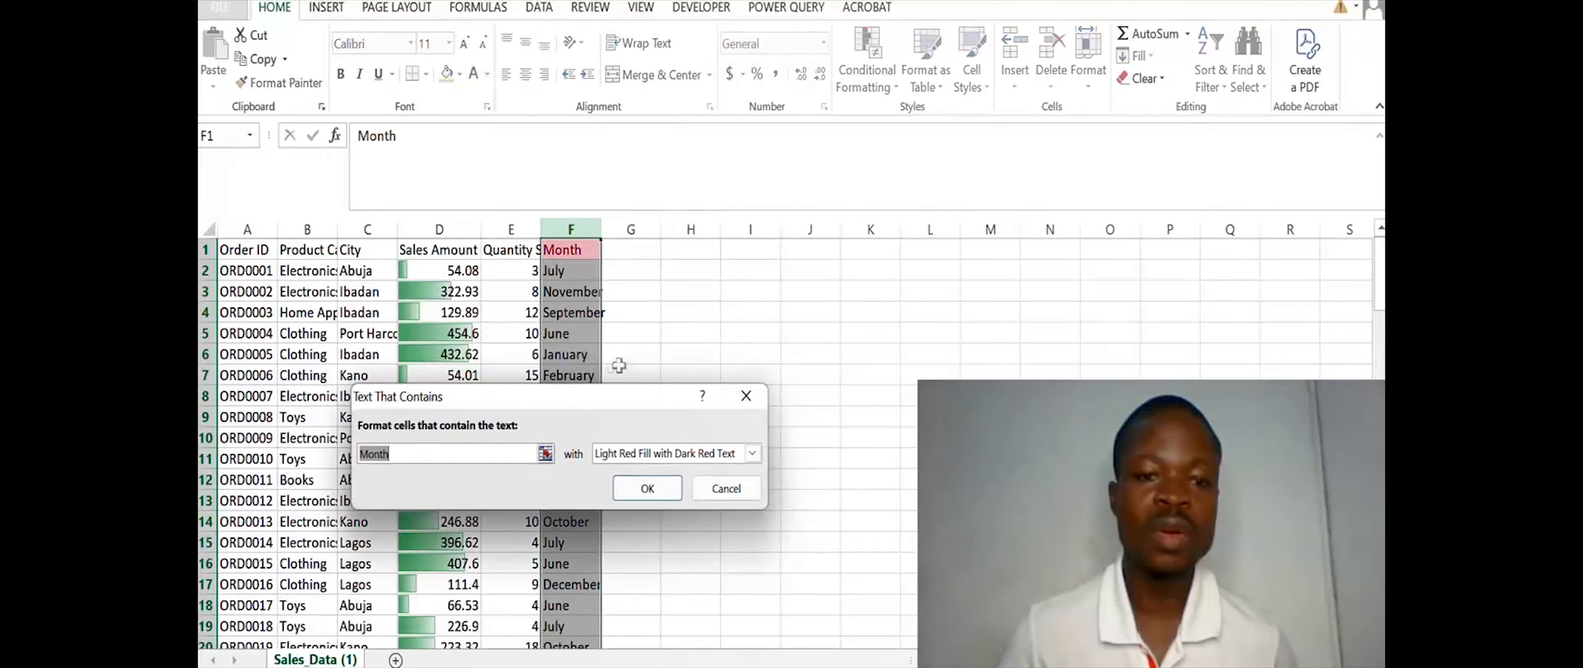
pyautogui.click(450, 452)
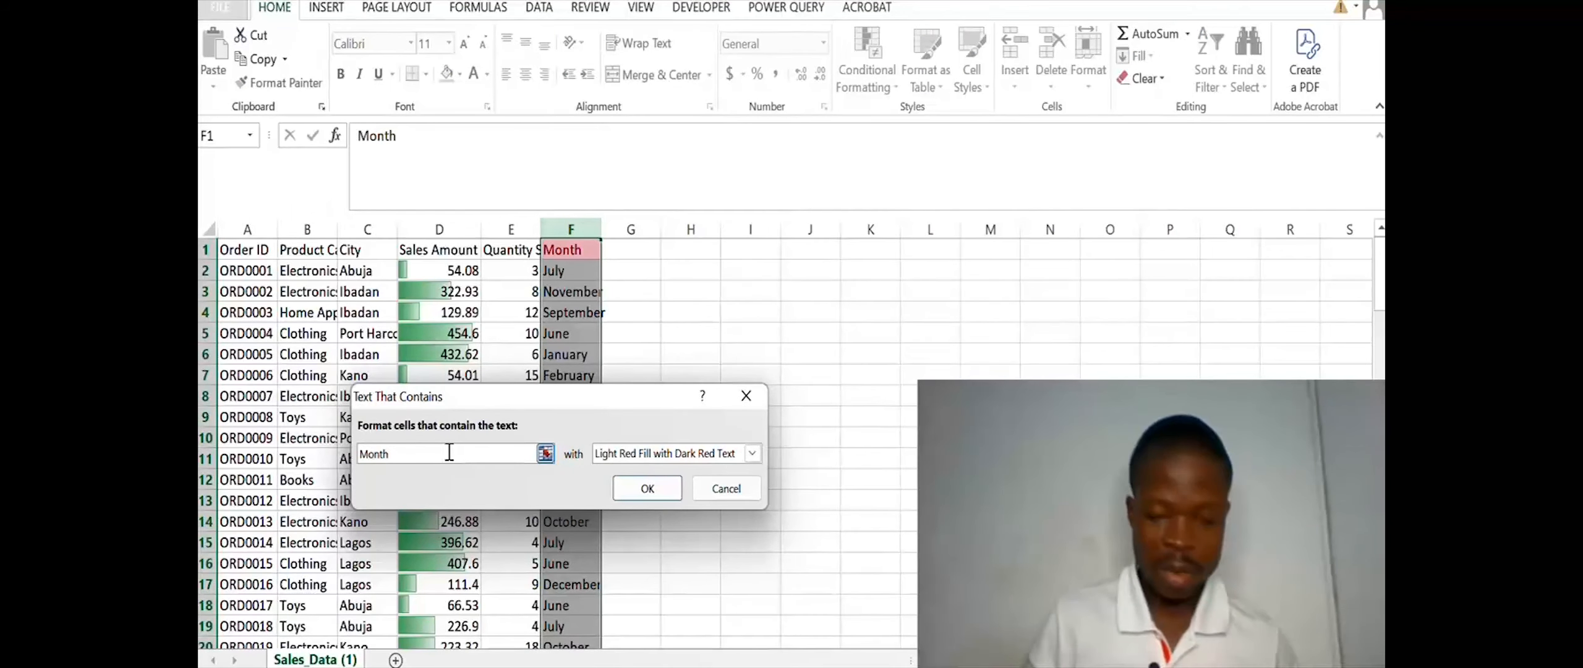
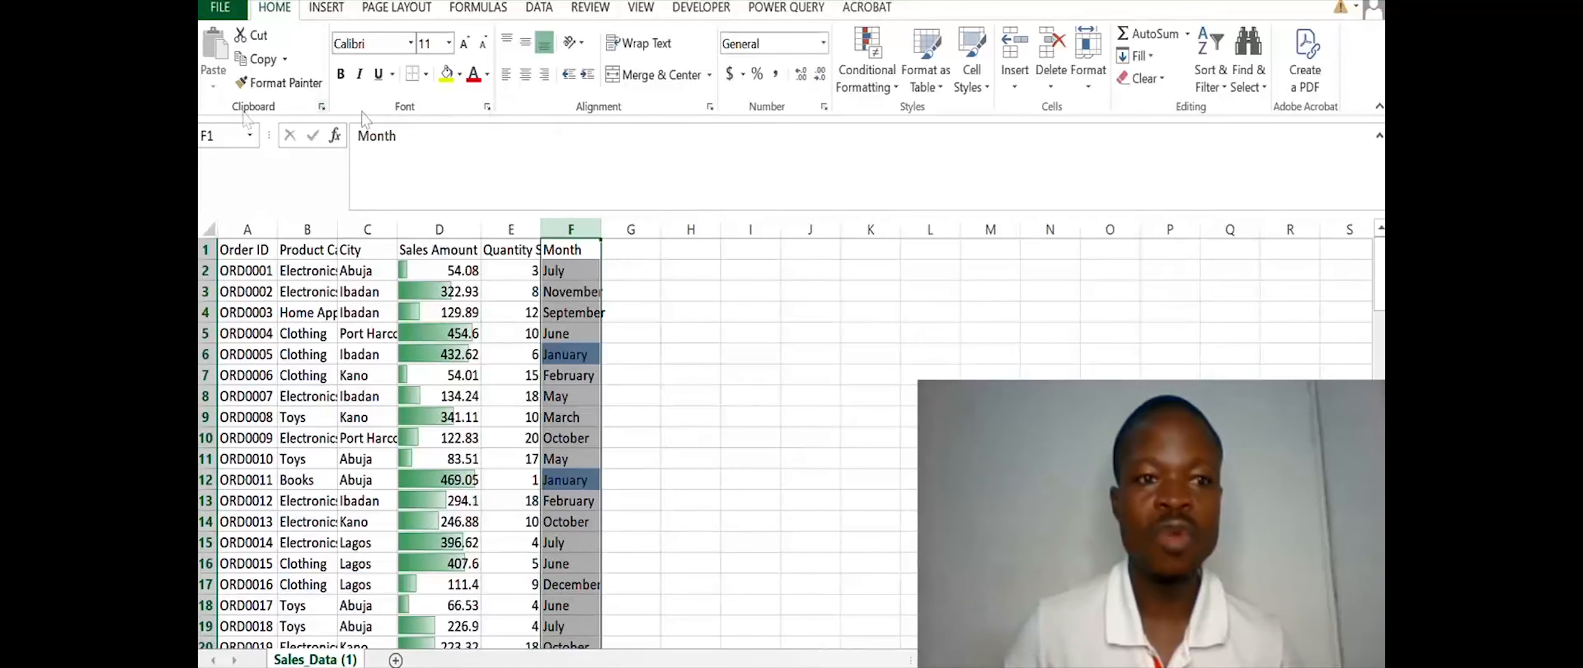
# - Copy the month values in F2:F101 into column H, starting at H2
pyautogui.click(536, 17)
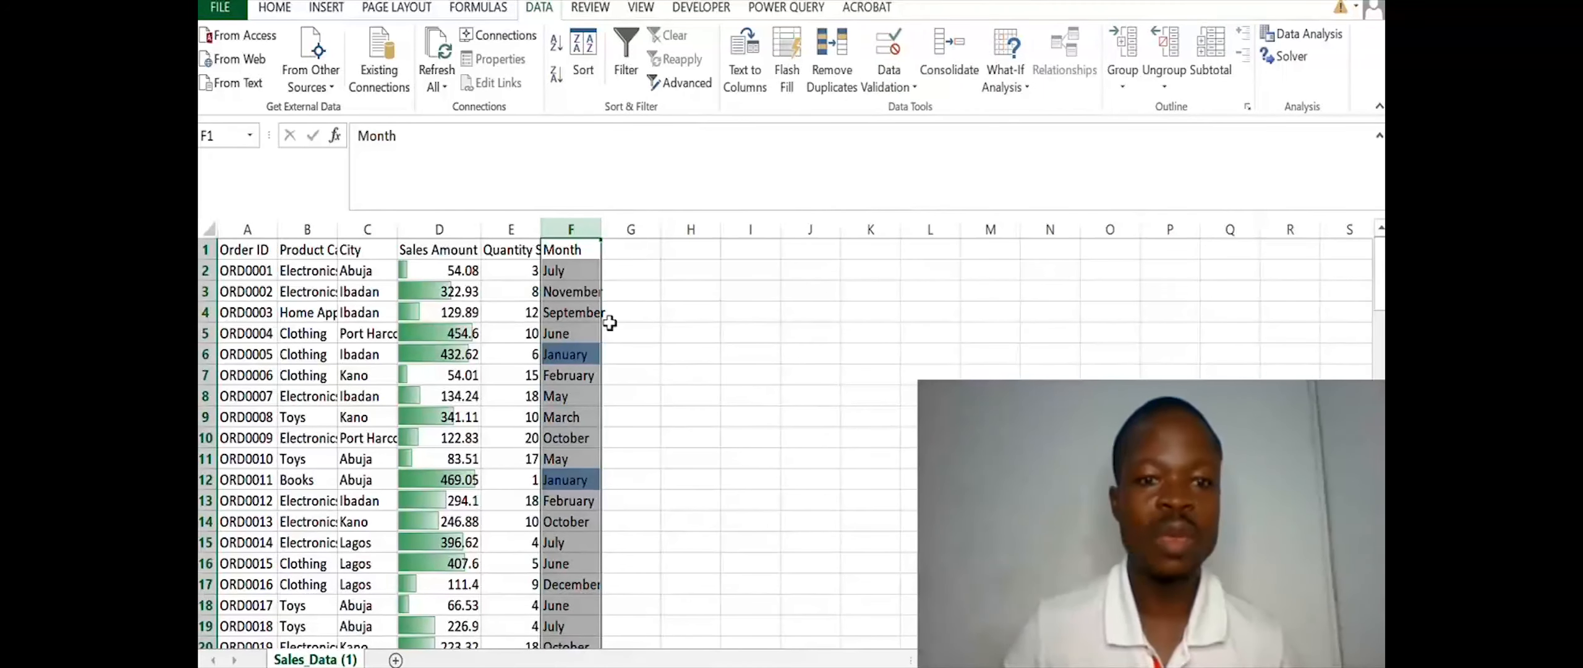
pyautogui.press('Down')
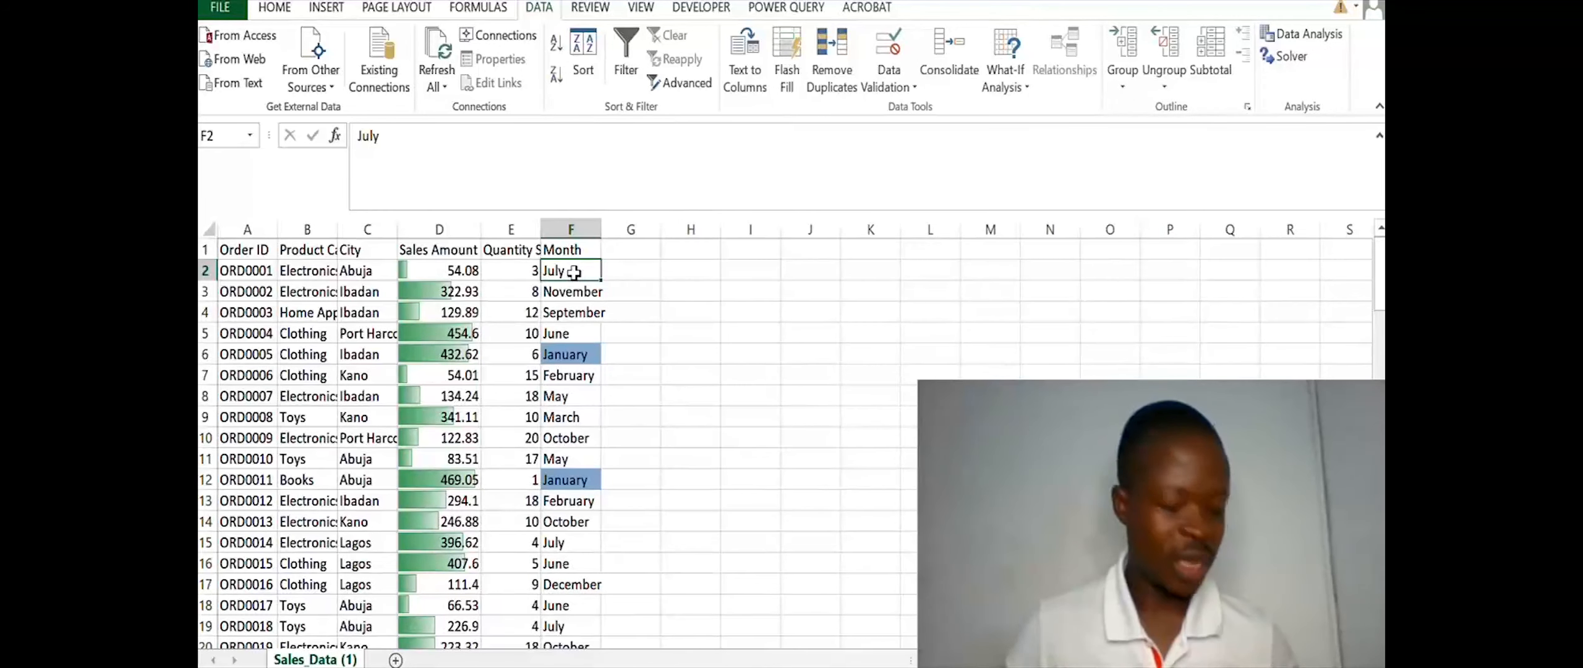
pyautogui.hotkey('ctrl', 'shift', 'Down')
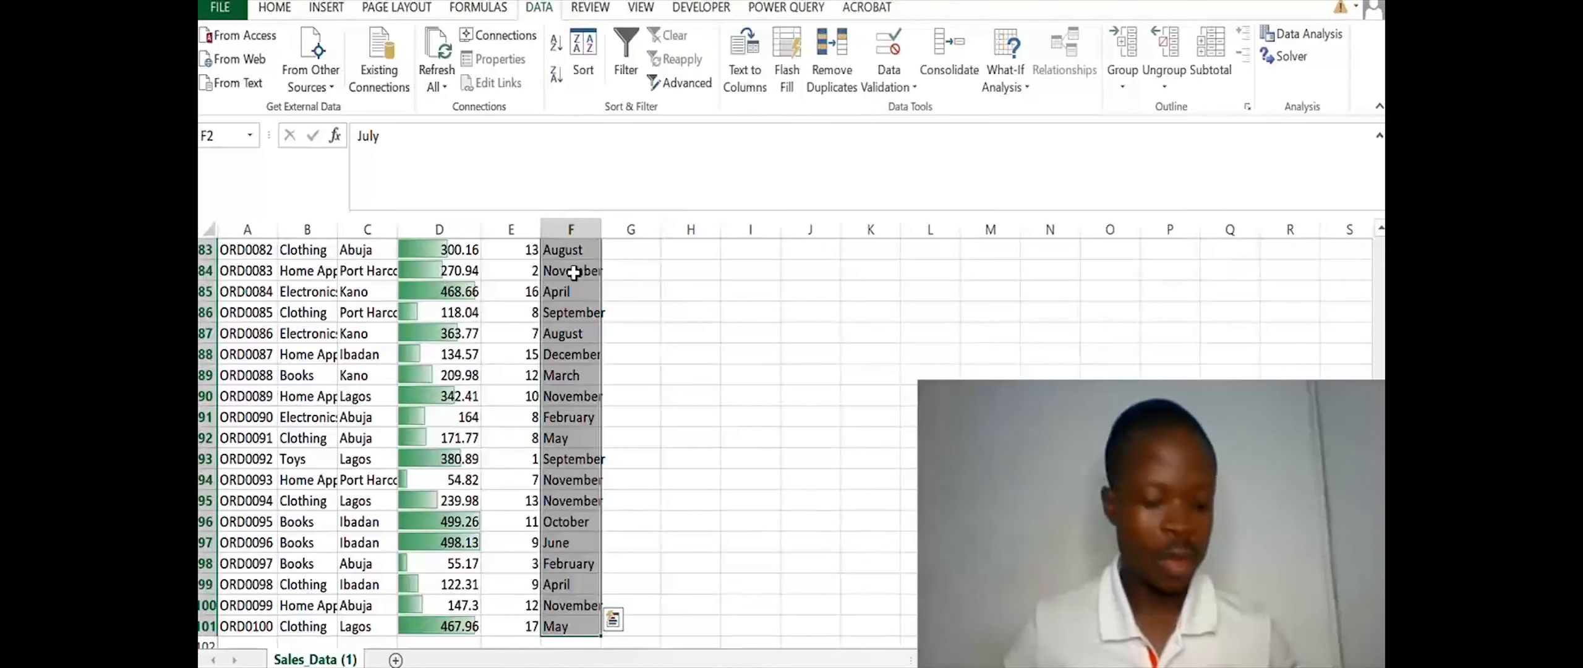
pyautogui.hotkey('ctrl', 'c')
pyautogui.scroll(7, 752, 336)
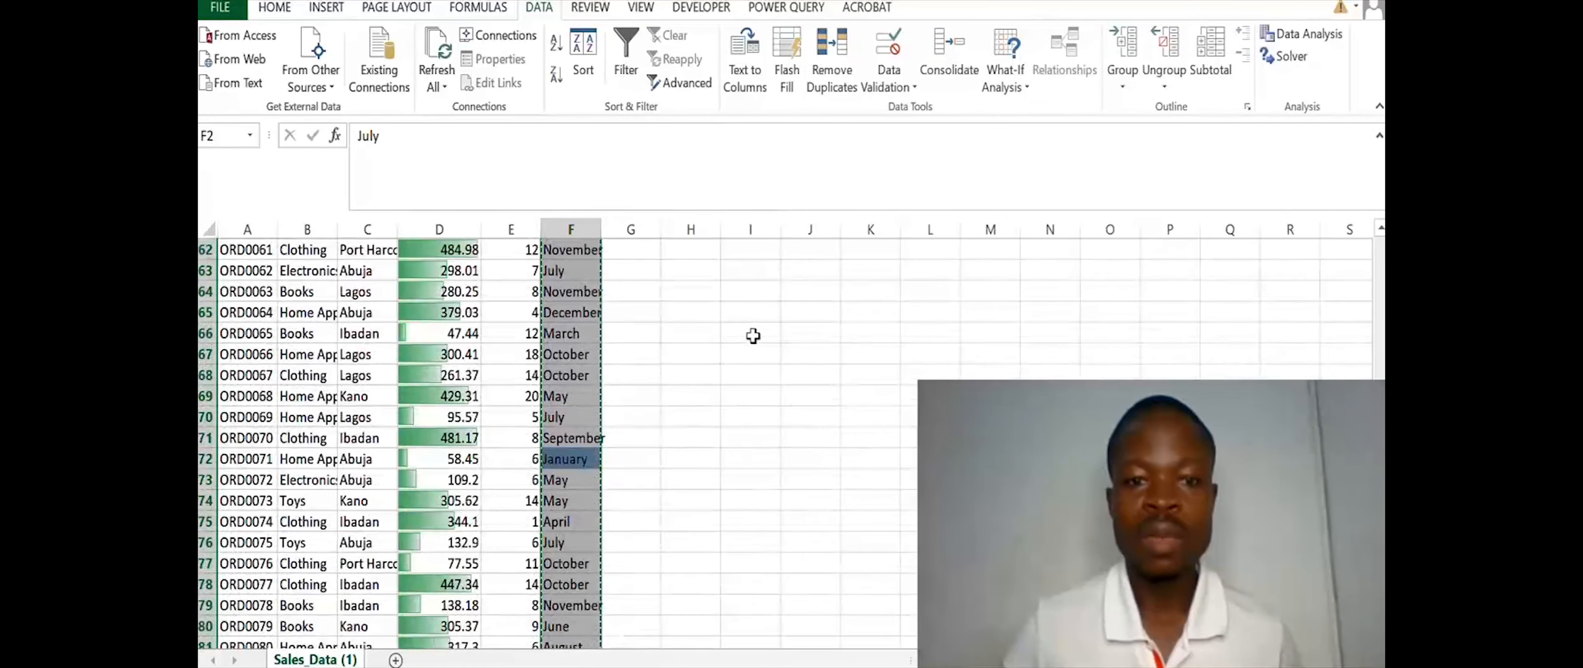
pyautogui.scroll(20, 752, 336)
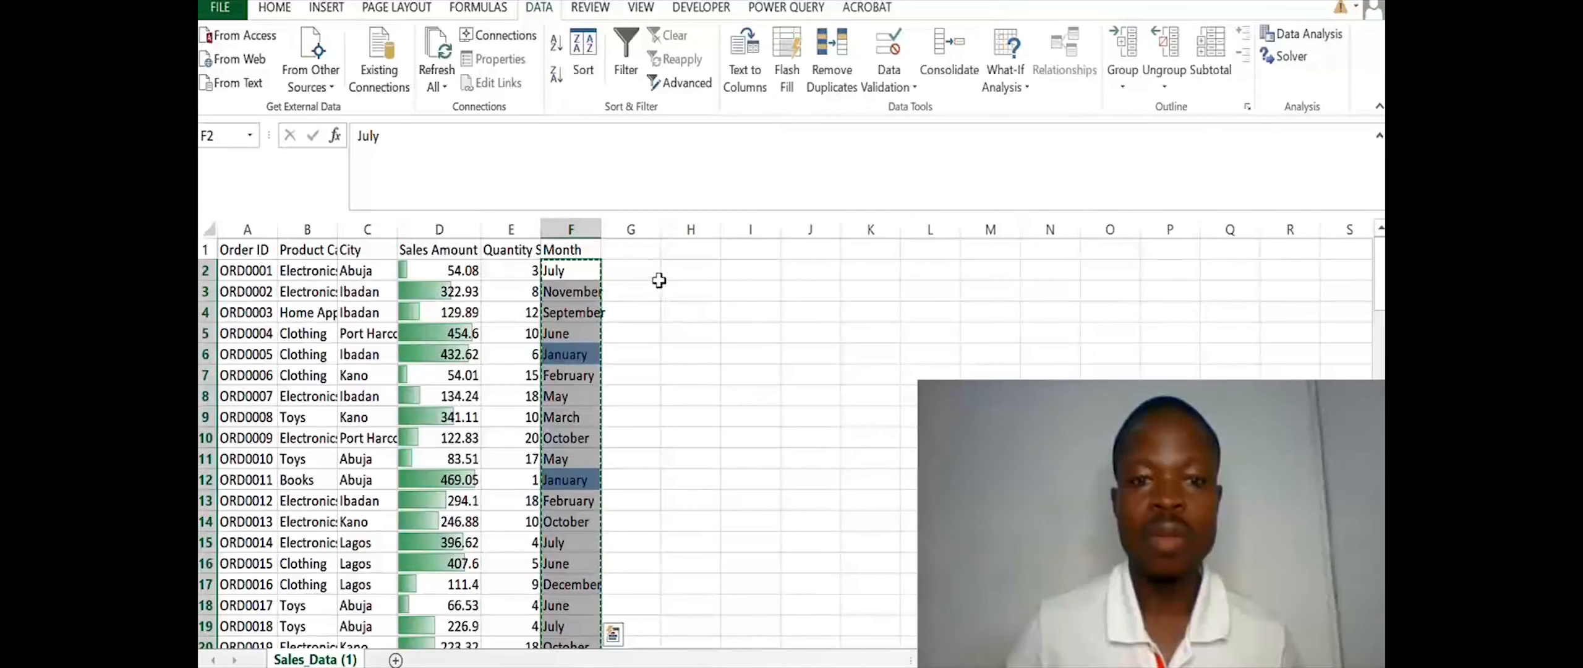
pyautogui.click(679, 271)
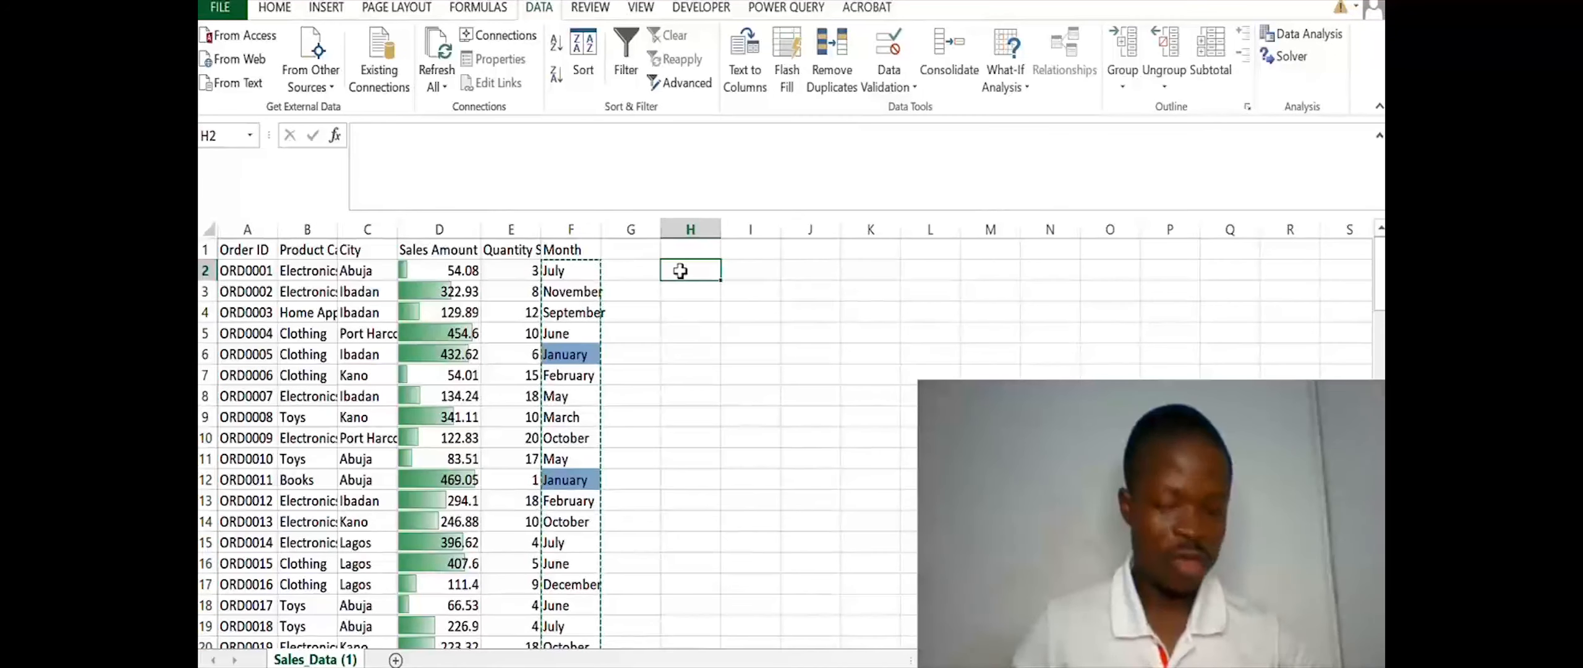
pyautogui.hotkey('ctrl', 'v')
pyautogui.click(712, 311)
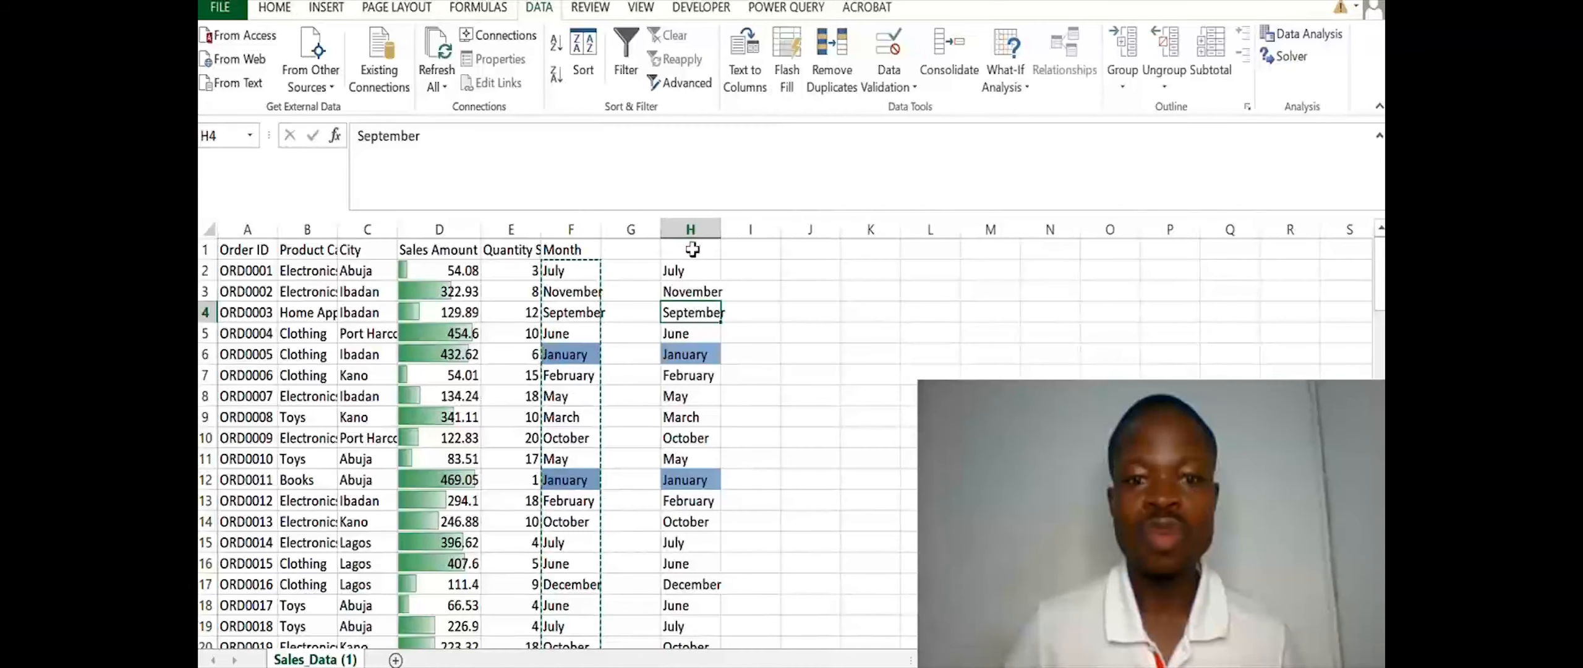
# - Remove the duplicate values from column H to leave a list of unique months
pyautogui.click(684, 271)
pyautogui.click(690, 228)
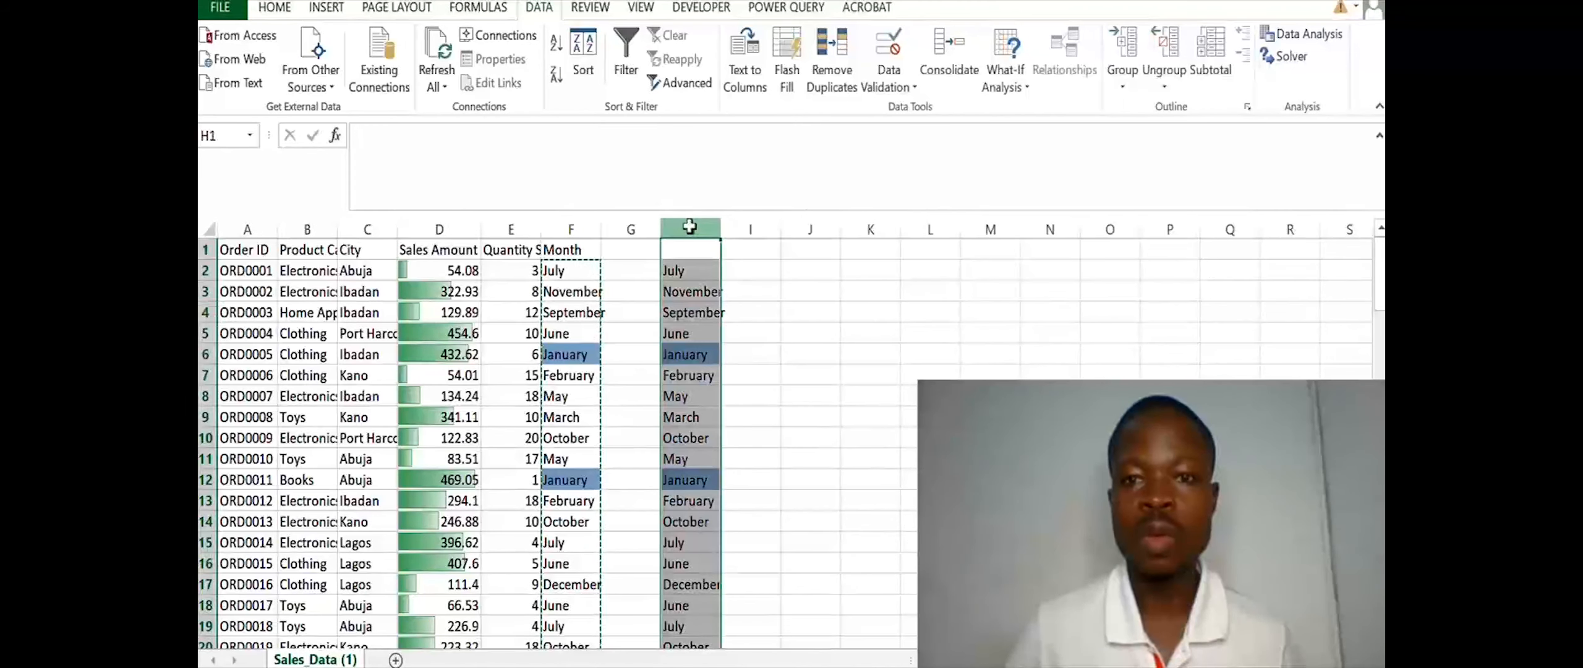
pyautogui.click(844, 47)
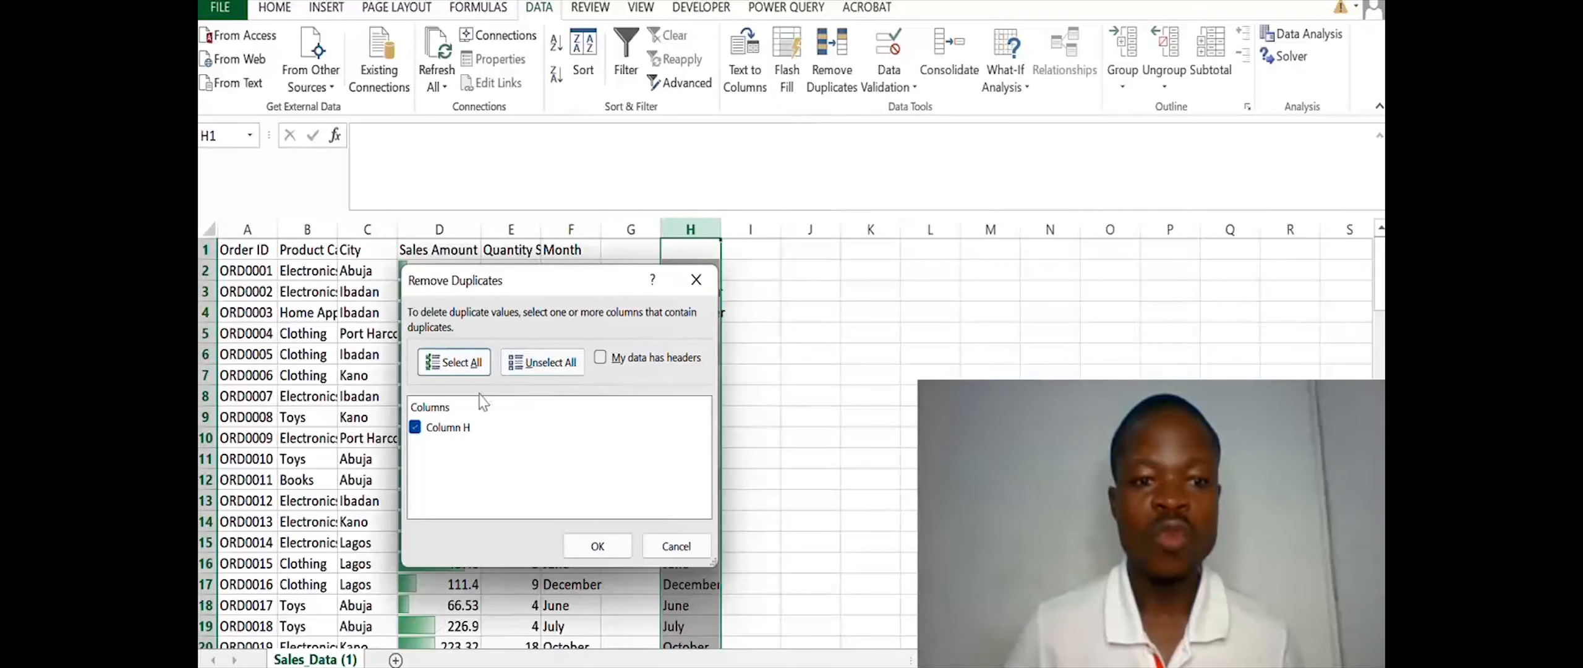
pyautogui.click(433, 428)
pyautogui.click(420, 426)
pyautogui.click(471, 363)
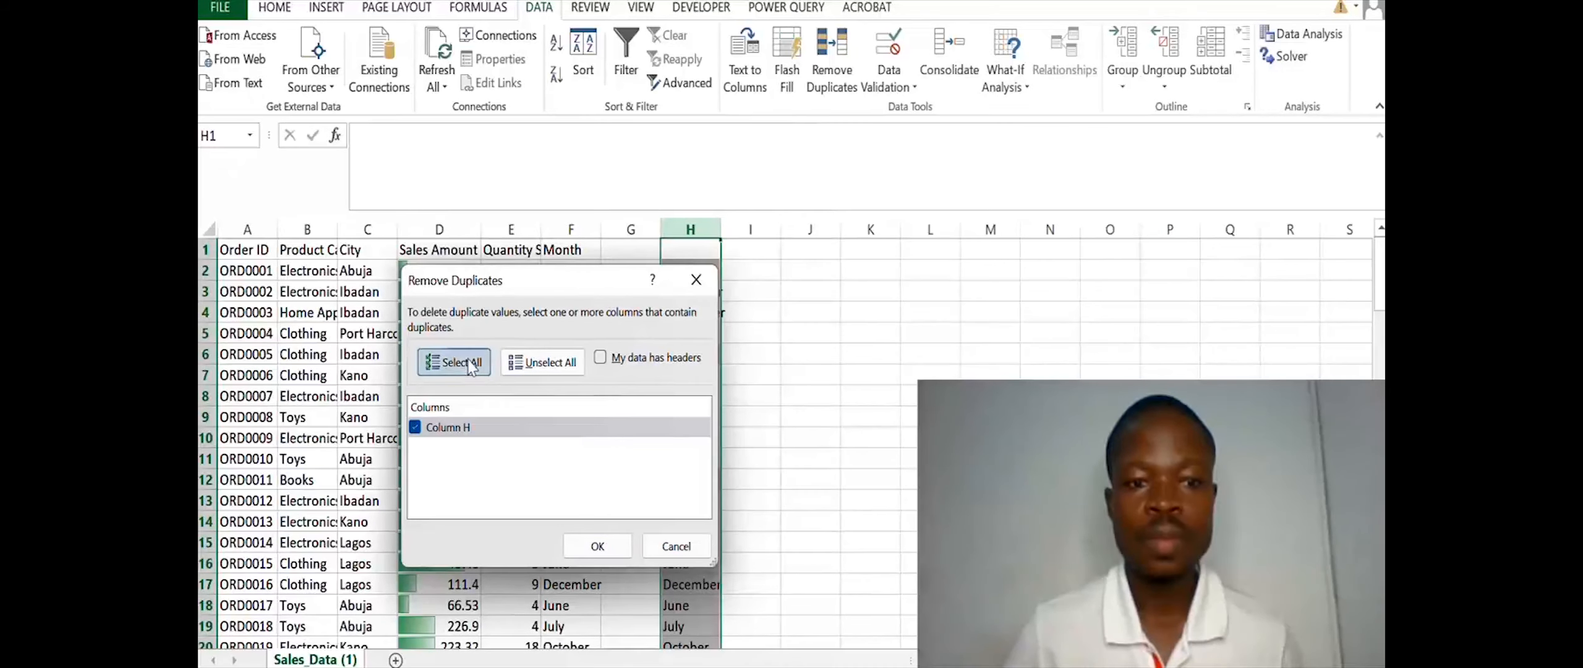
pyautogui.click(597, 543)
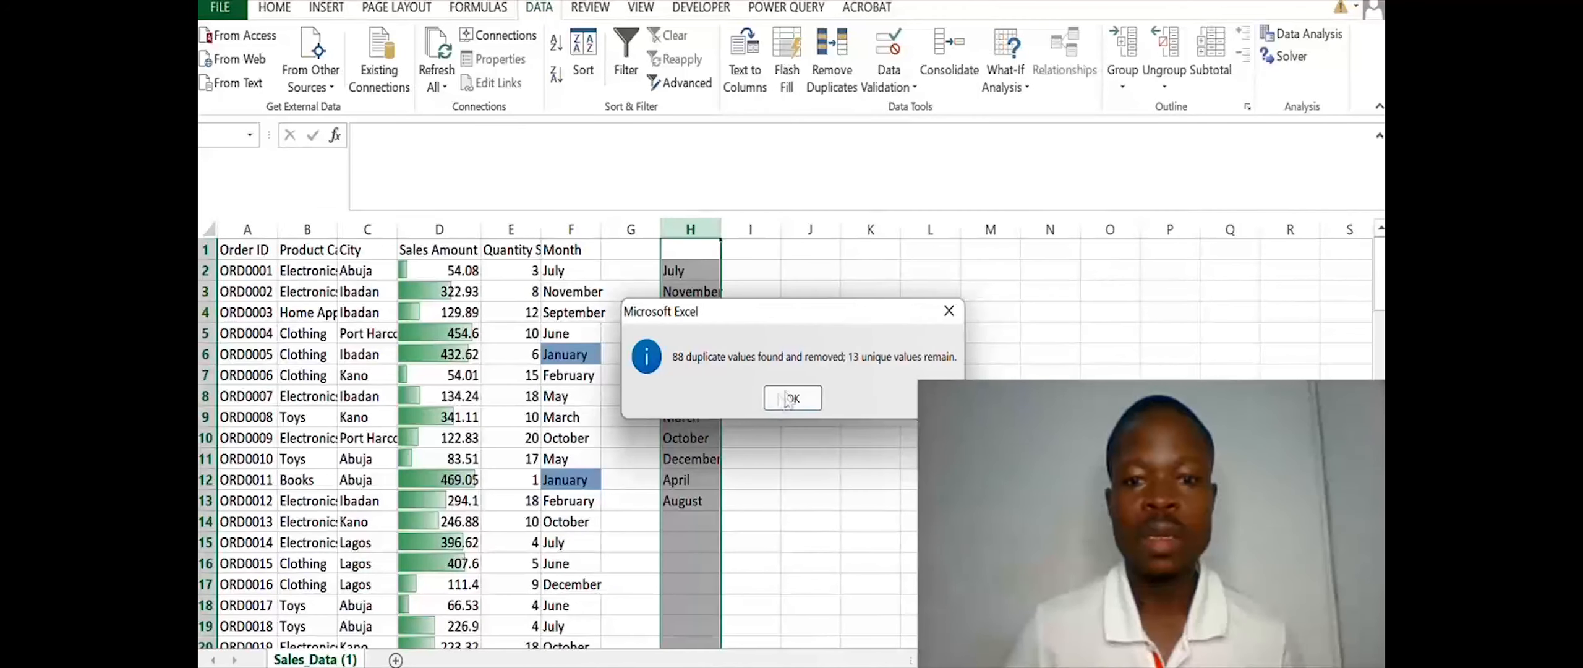
pyautogui.click(786, 399)
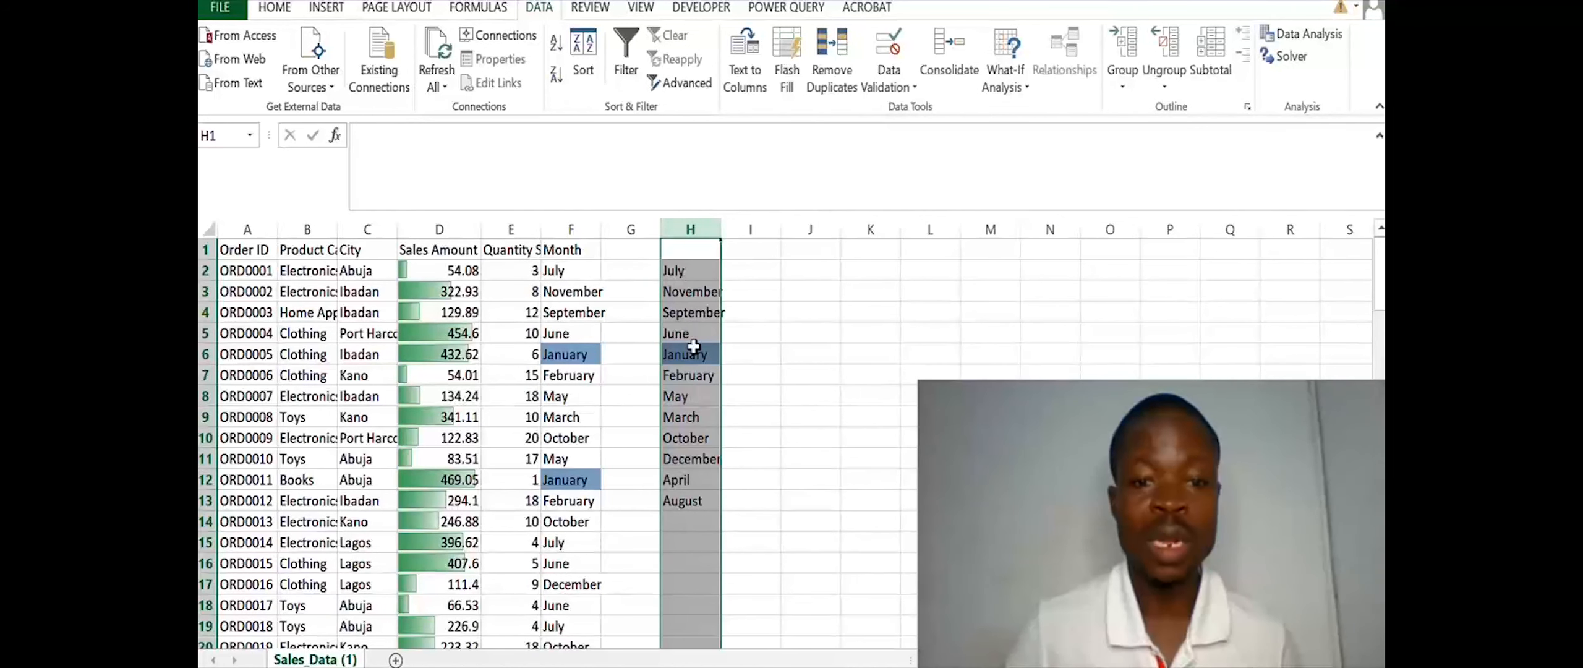
# - Apply list data validation with an in-cell dropdown to column J, using the months in H2:H13 as the source
pyautogui.click(796, 270)
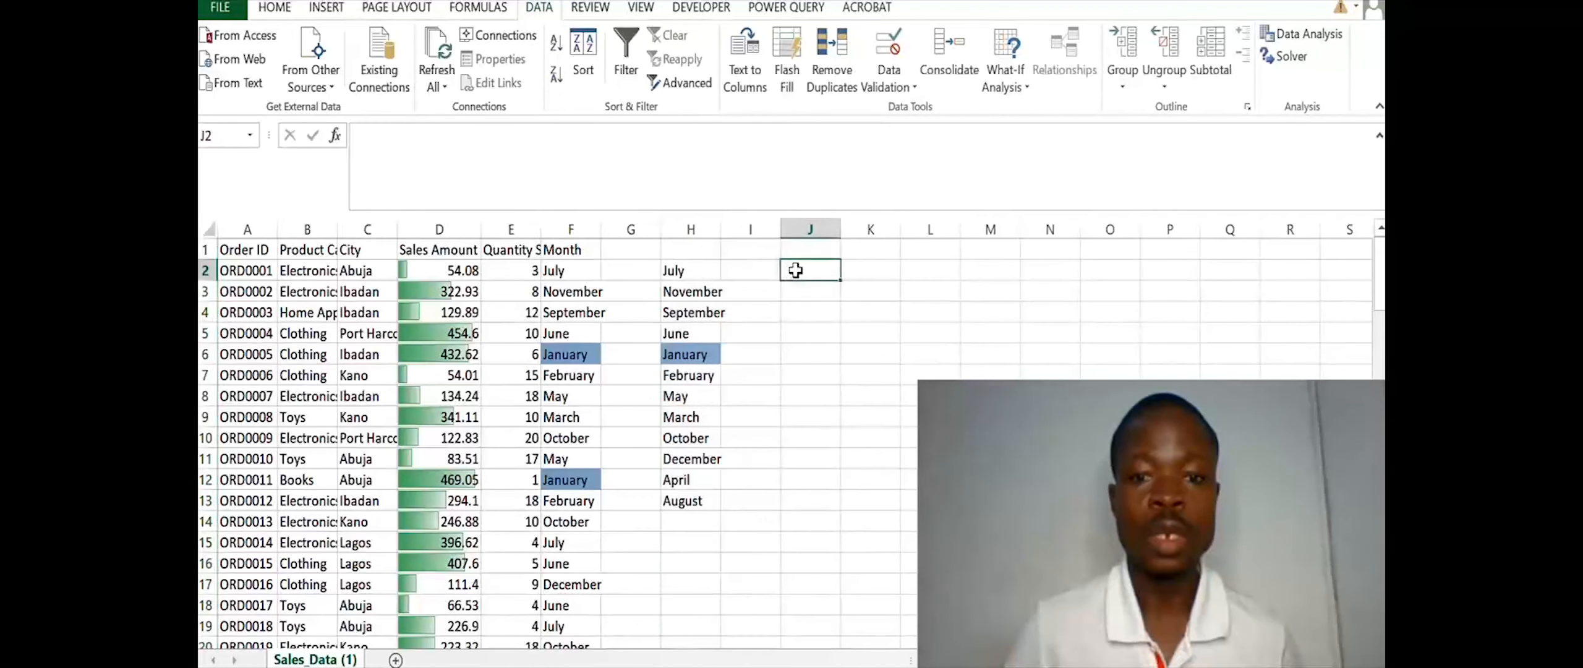
pyautogui.click(806, 227)
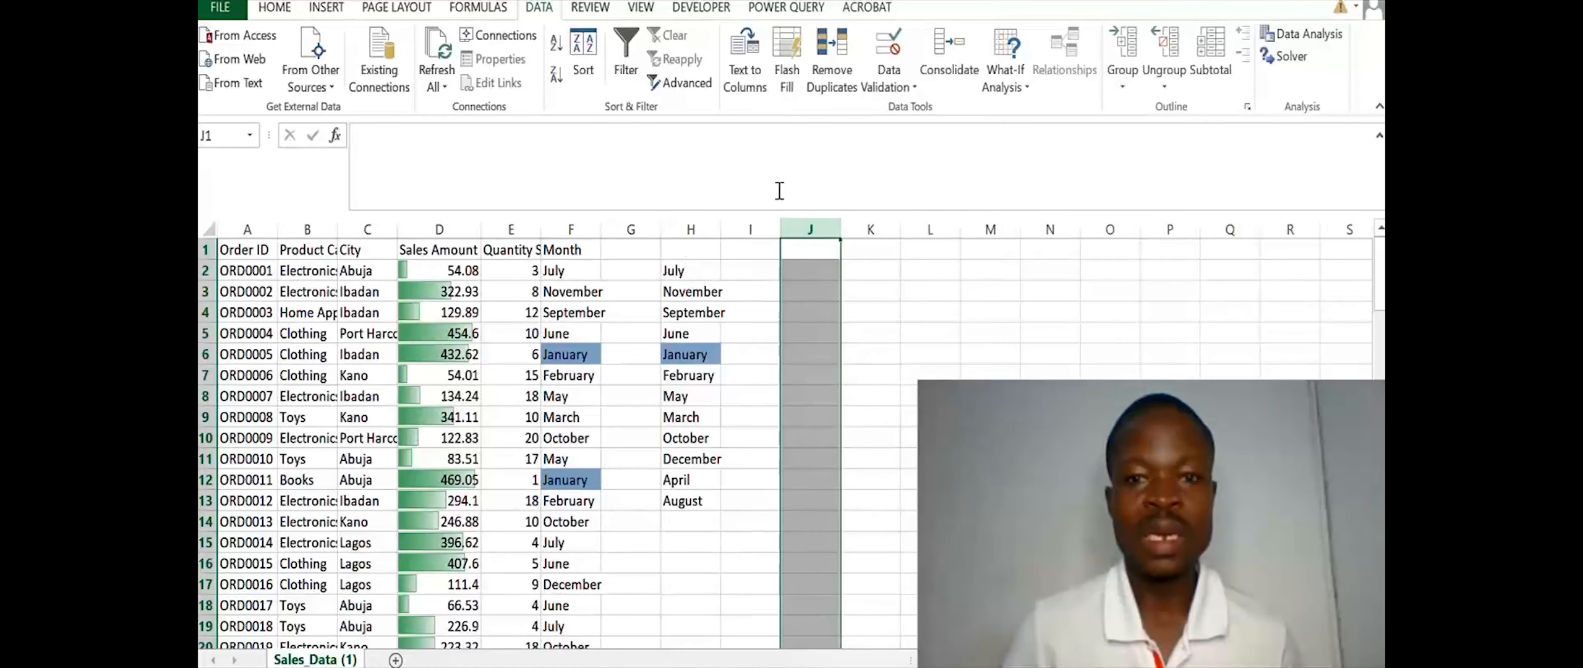
pyautogui.click(889, 87)
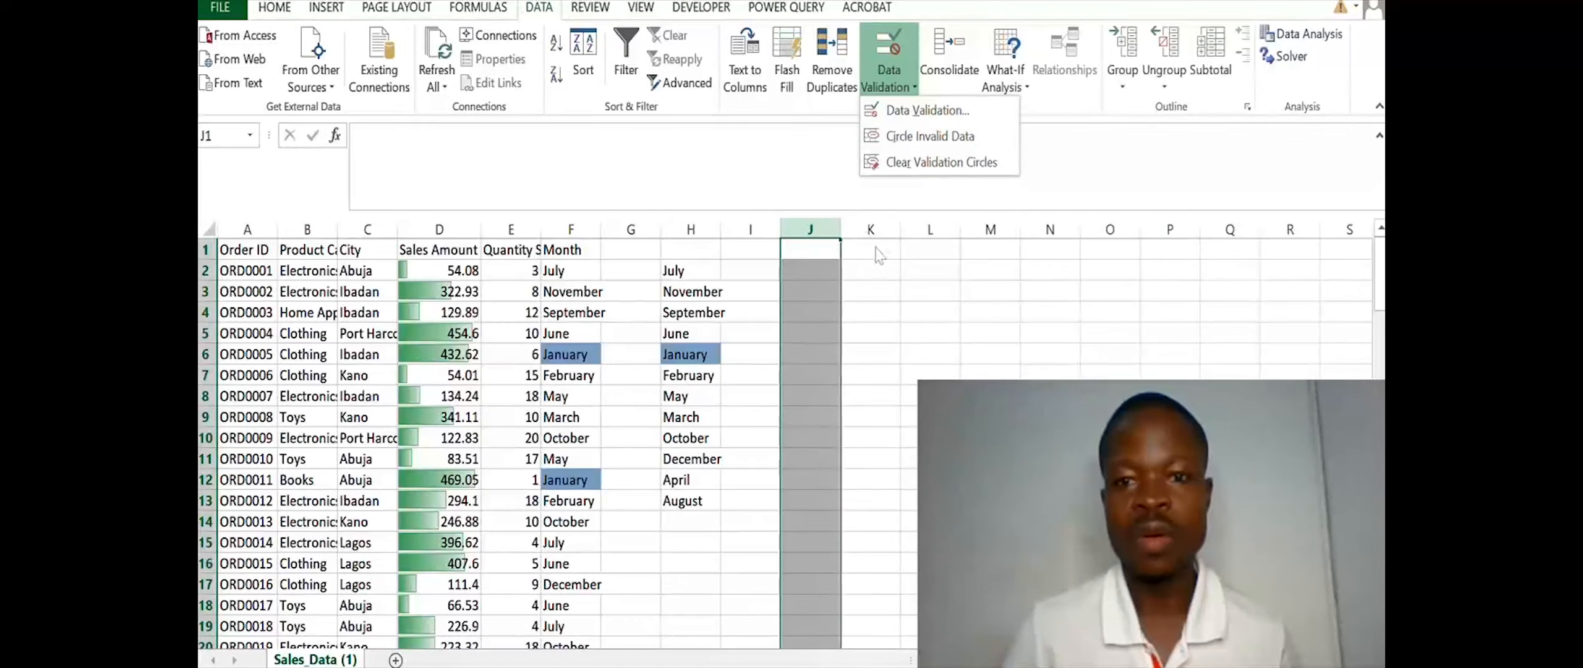
pyautogui.click(910, 112)
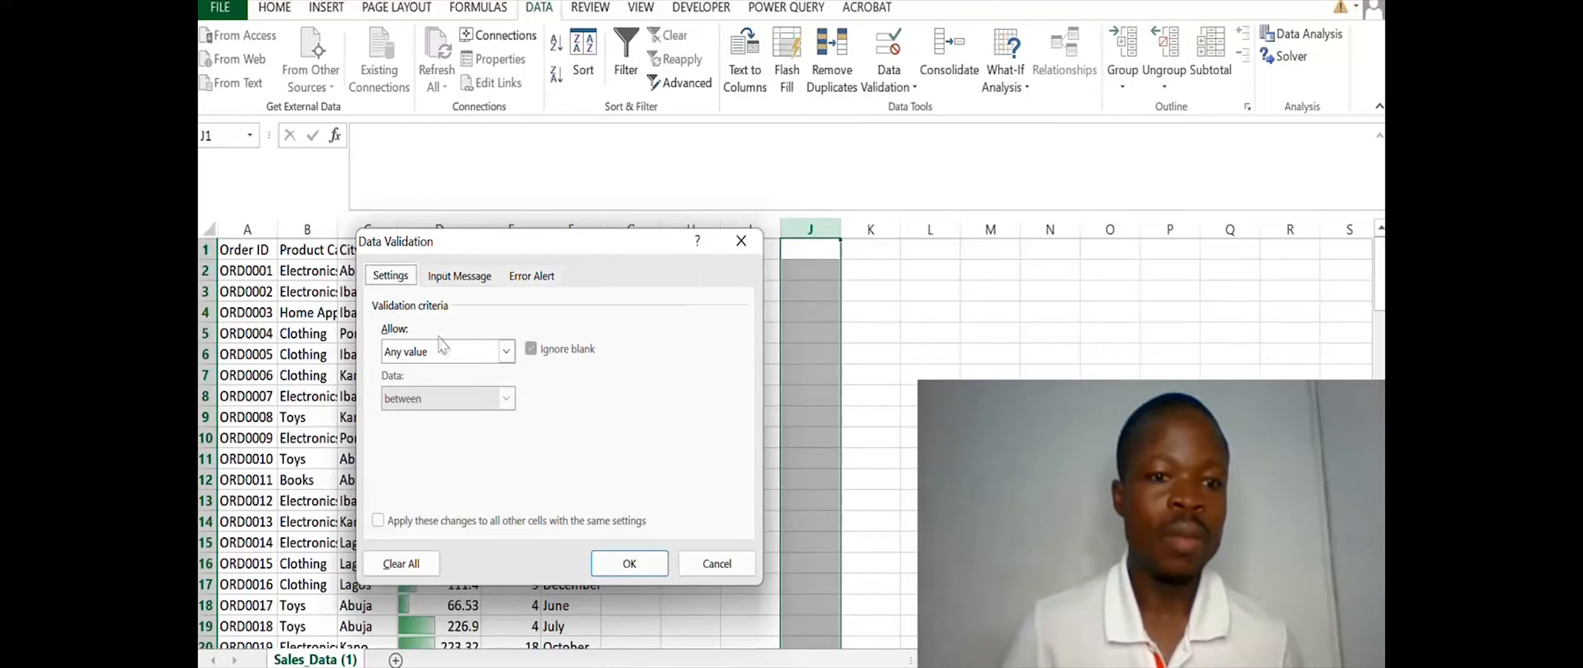
pyautogui.click(486, 354)
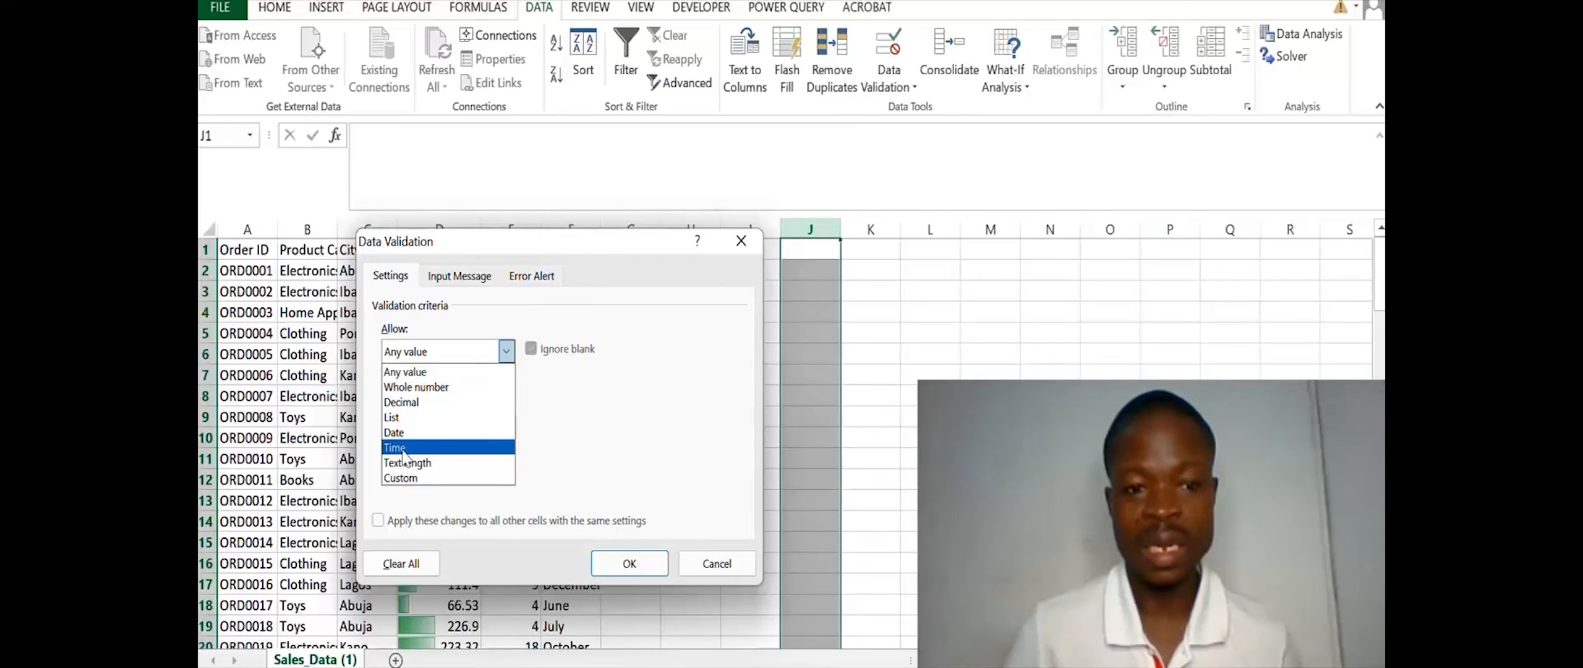
pyautogui.click(396, 417)
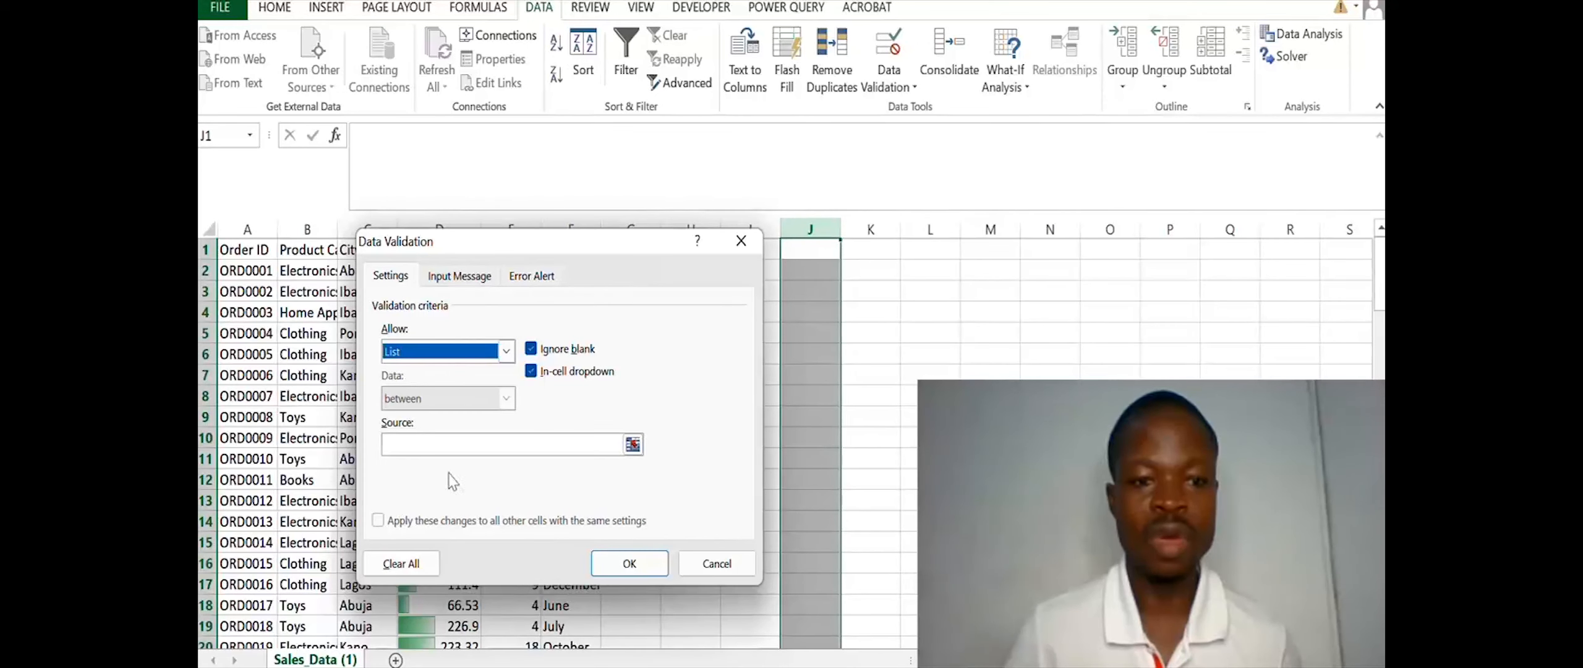
pyautogui.click(449, 446)
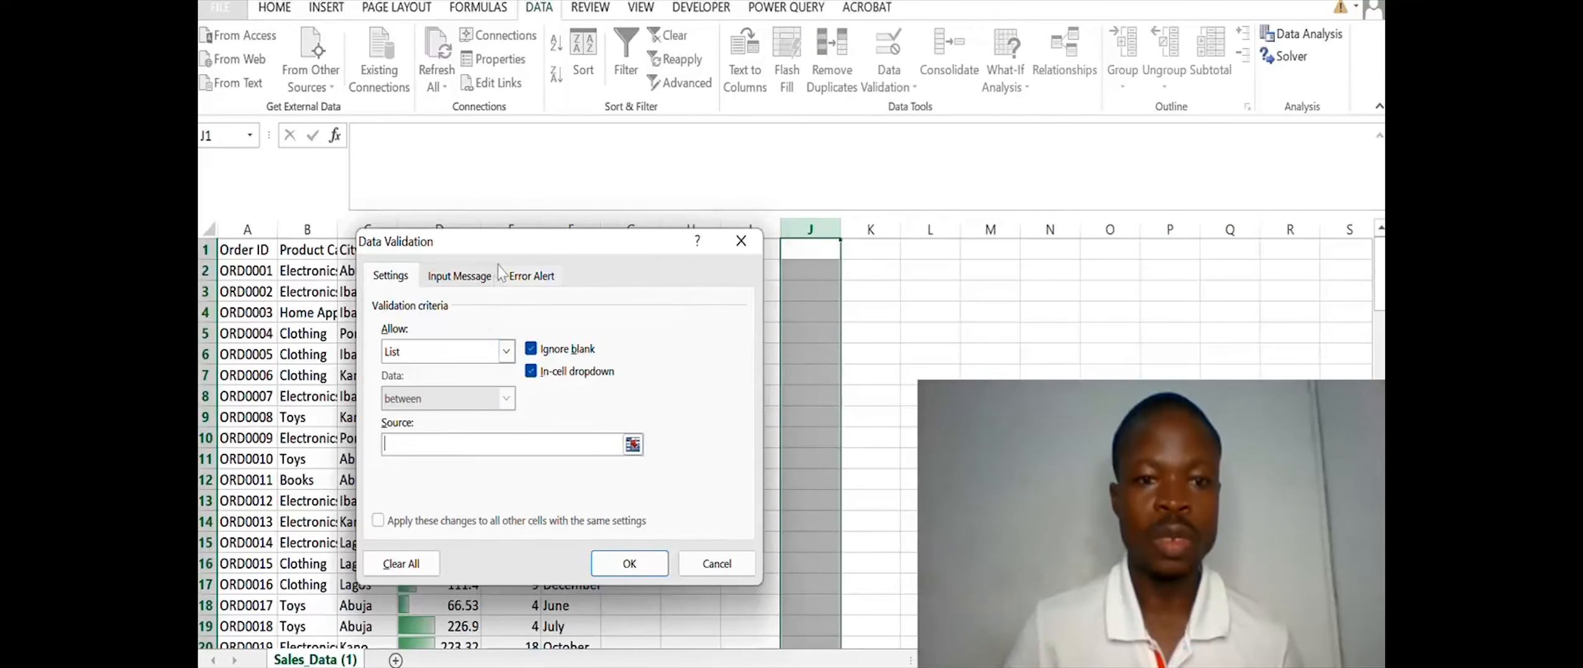
pyautogui.moveTo(507, 248); pyautogui.dragTo(1096, 252)
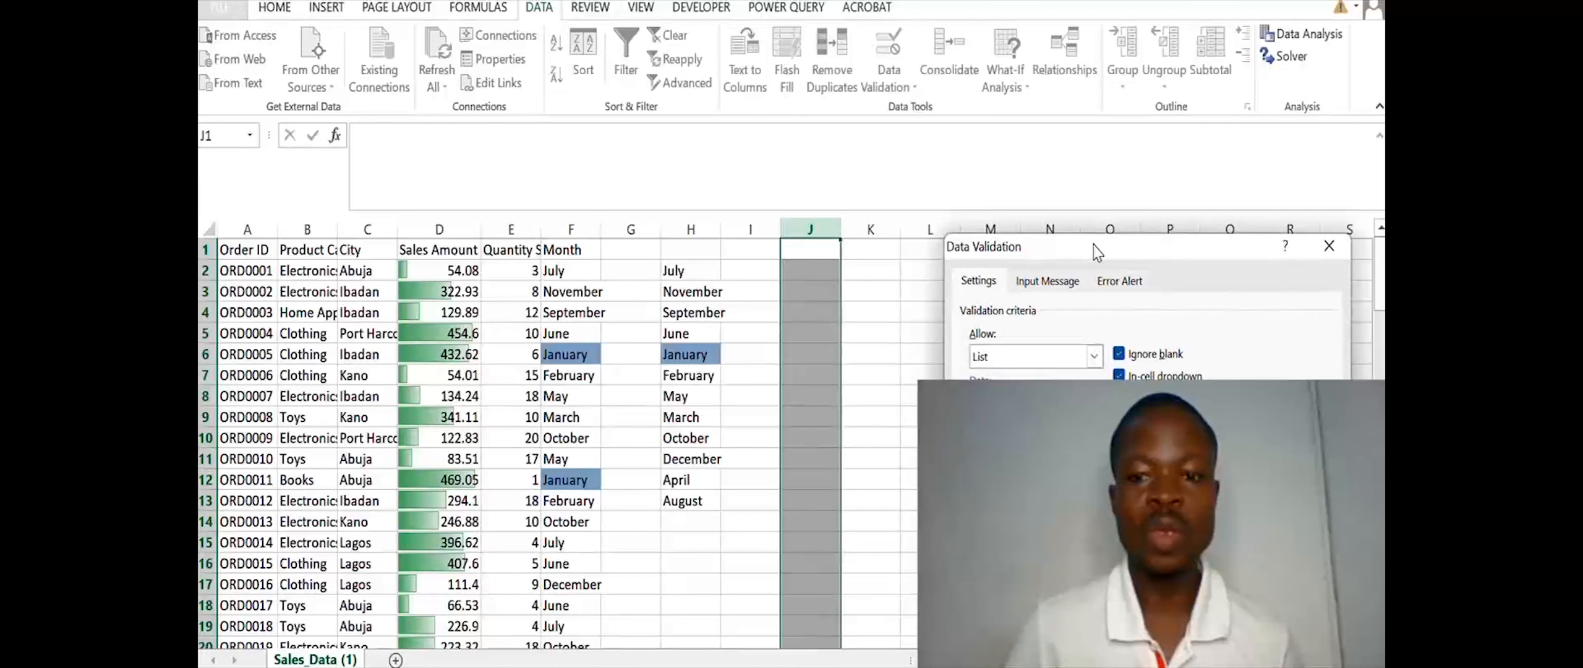
pyautogui.moveTo(674, 270); pyautogui.dragTo(688, 501)
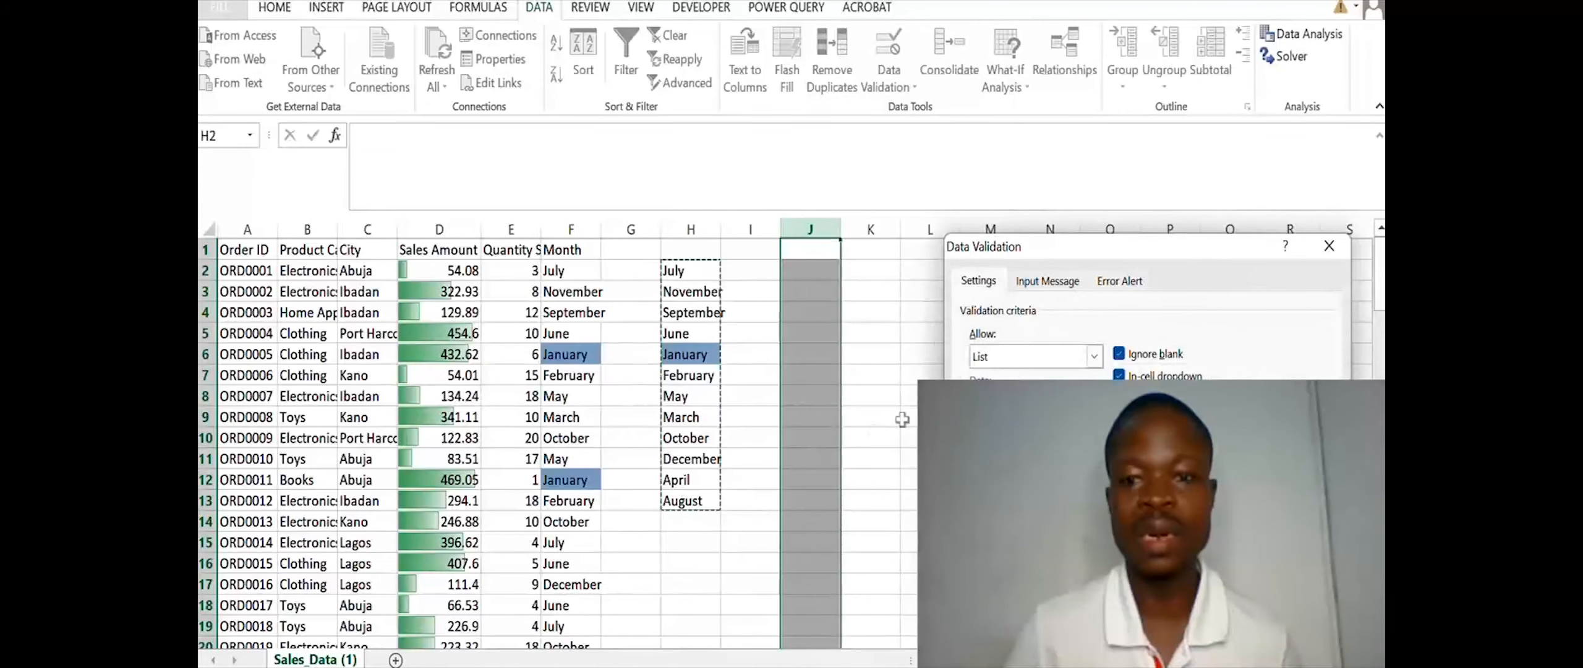
pyautogui.press('Return')
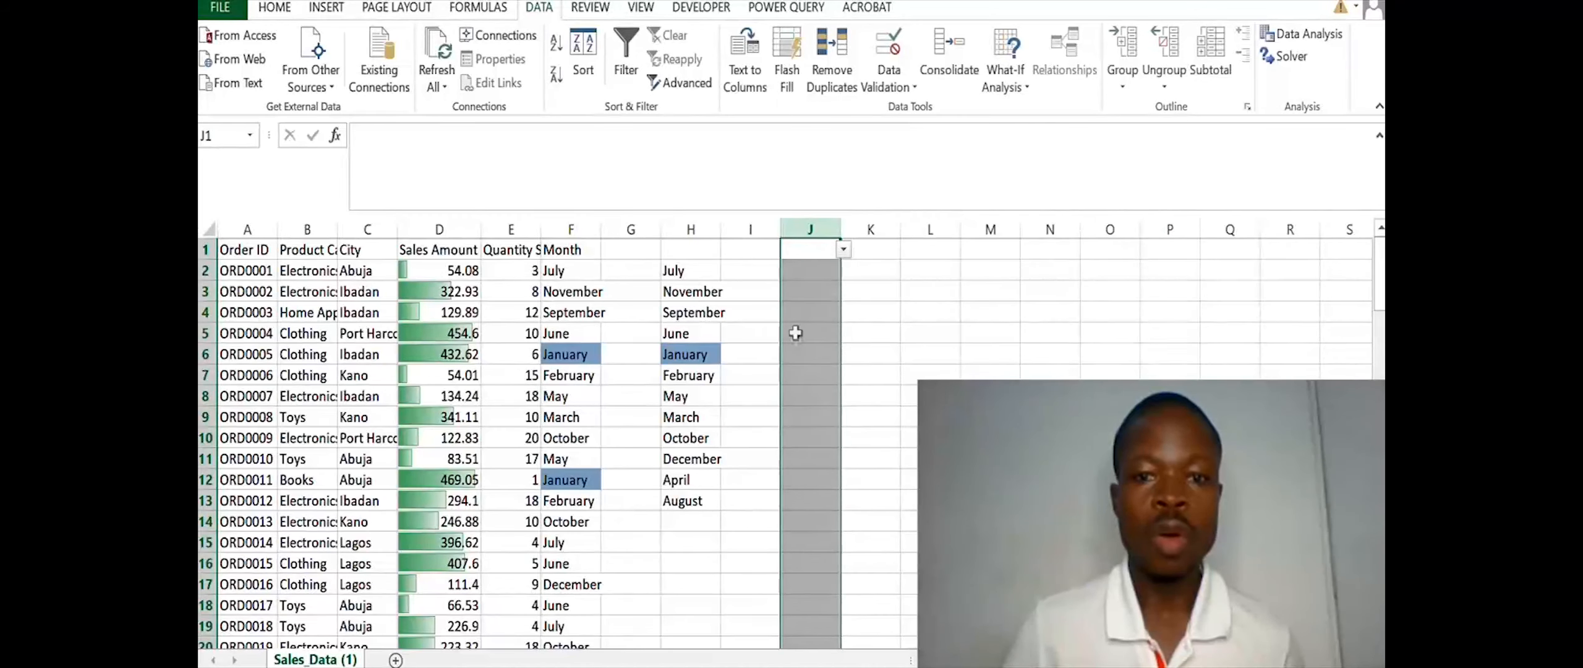
# - Fill J1 with November and J2 with September from the validation dropdown lists
pyautogui.click(819, 250)
pyautogui.click(844, 250)
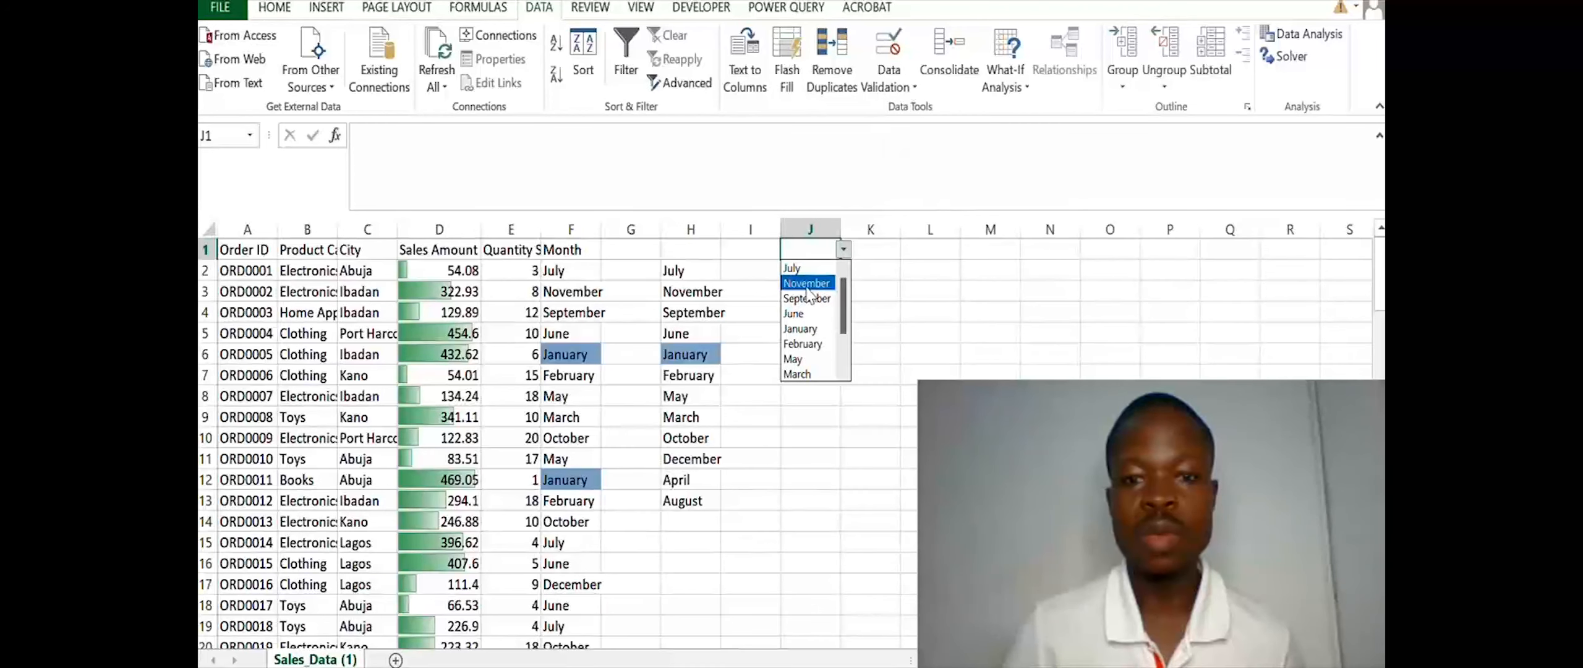
pyautogui.click(807, 284)
pyautogui.click(818, 270)
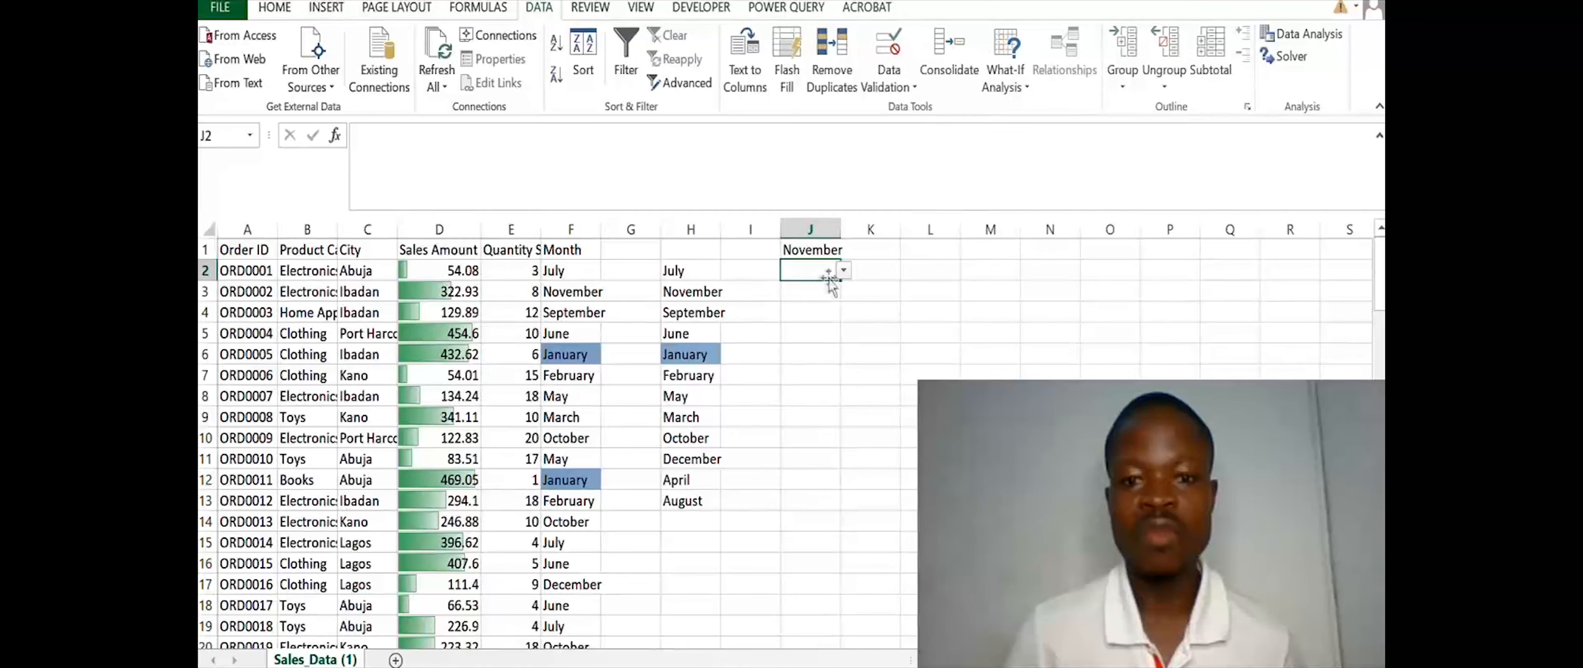
pyautogui.click(844, 271)
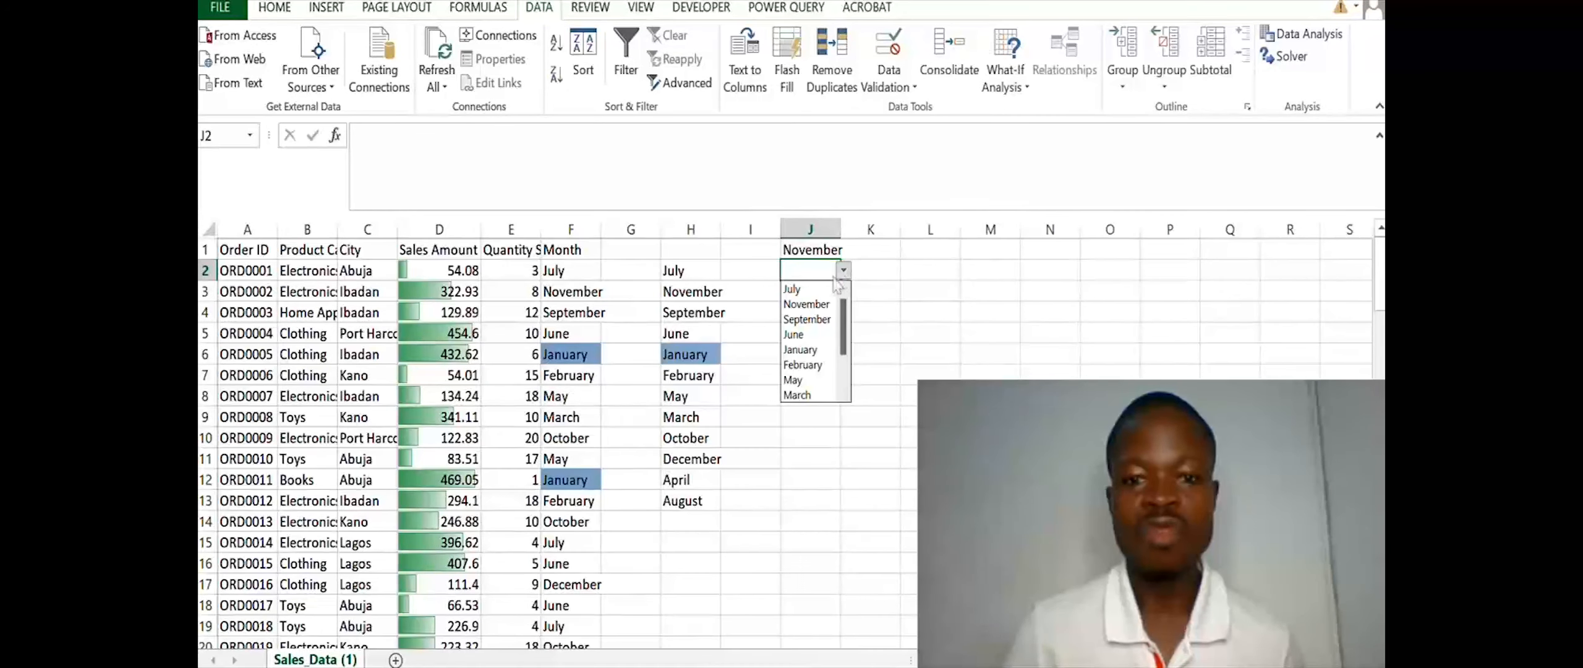
pyautogui.click(807, 319)
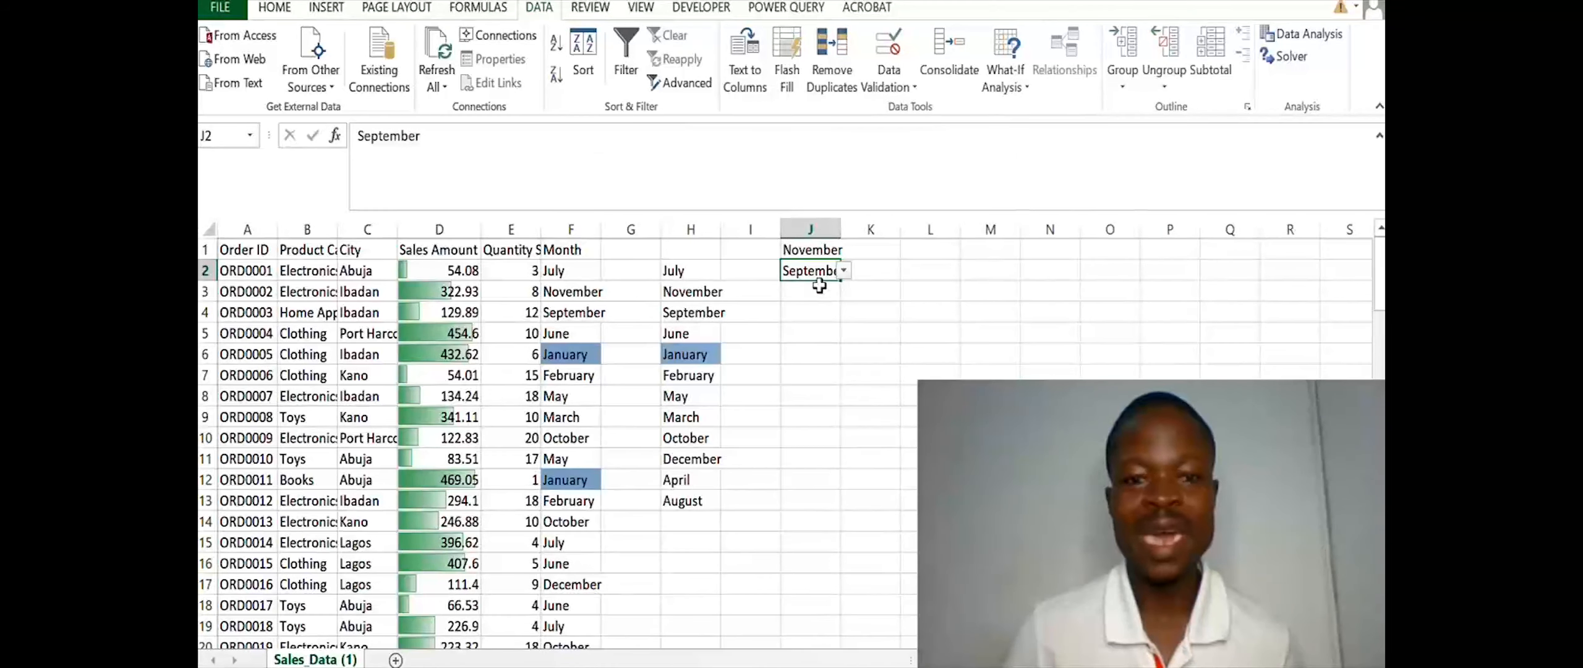